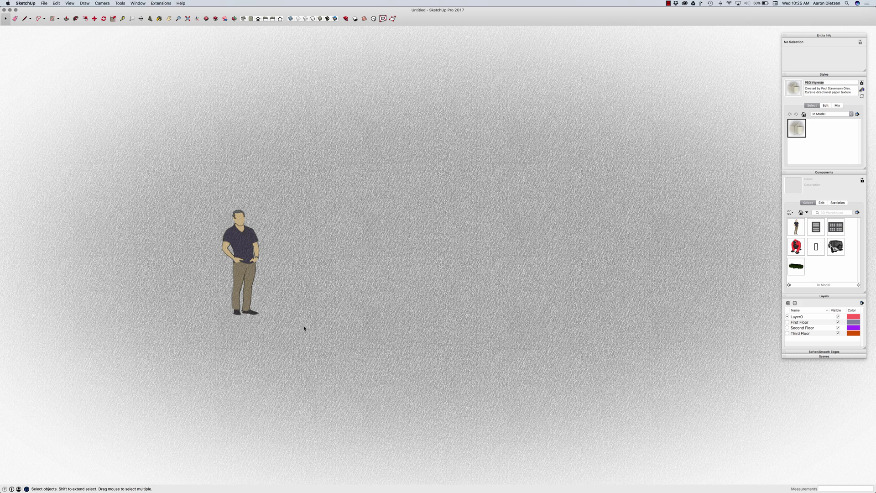
Draw a 16' × 16' rectangle floor beside the figure.
{"action": "scroll", "coordinate": [305, 328], "scroll_direction": "up", "scroll_amount": 1}
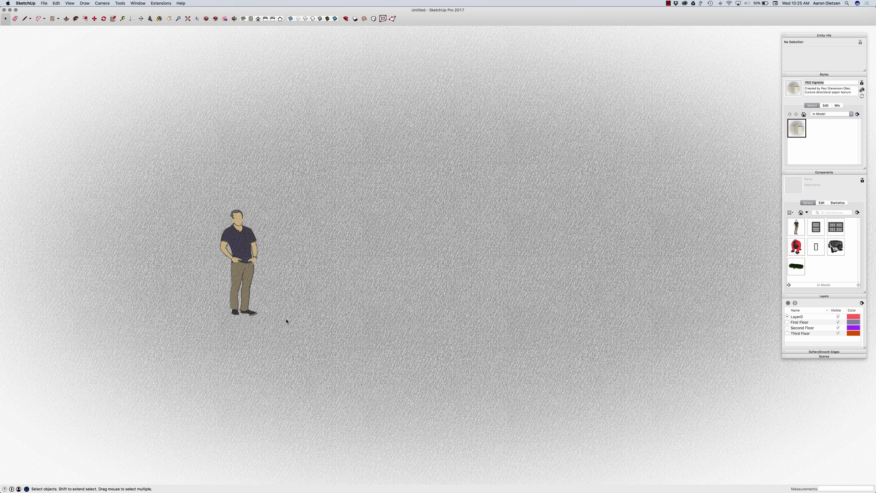
{"action": "middle_click_drag", "start_coordinate": [328, 303], "coordinate": [322, 306]}
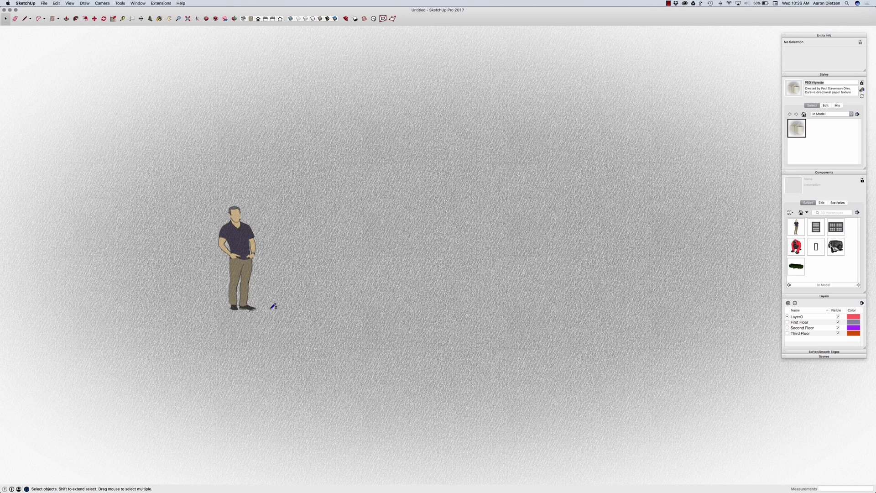
{"action": "key", "text": "r"}
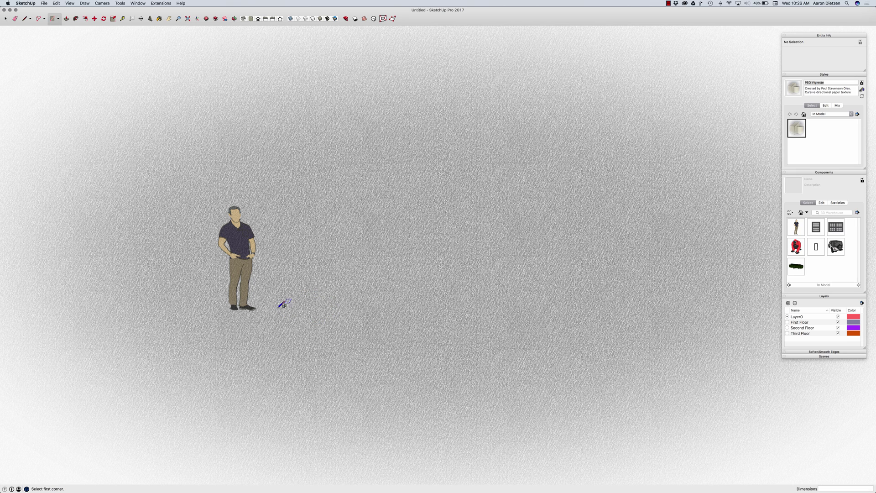
{"action": "left_click", "coordinate": [274, 312]}
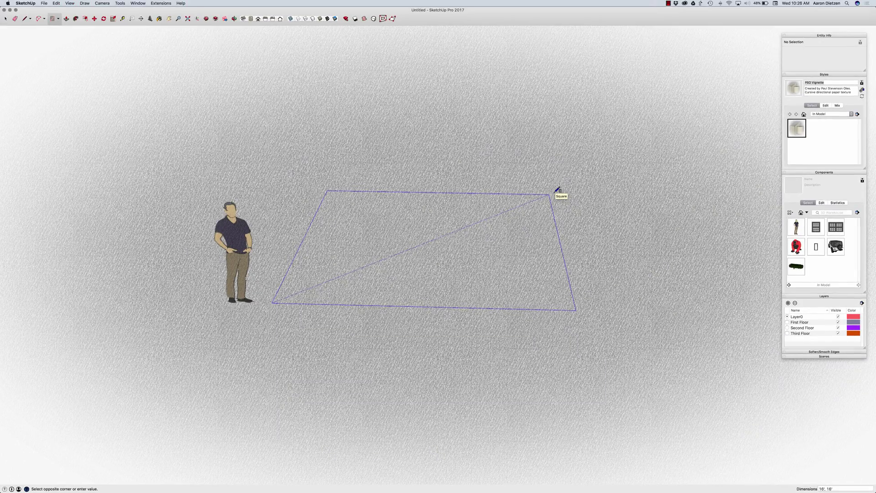
{"action": "left_click", "coordinate": [558, 189]}
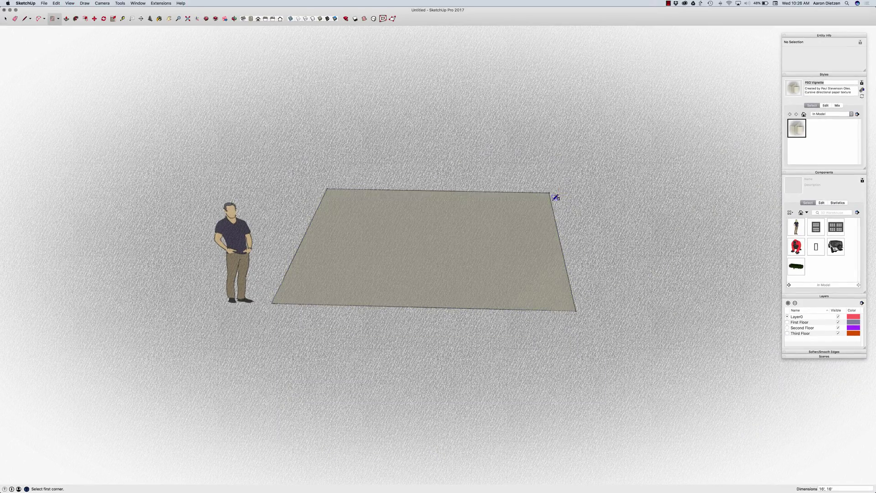
Bring up Model Info's Units settings to set length snapping to 1'.
{"action": "left_click", "coordinate": [138, 3]}
{"action": "left_click", "coordinate": [141, 50]}
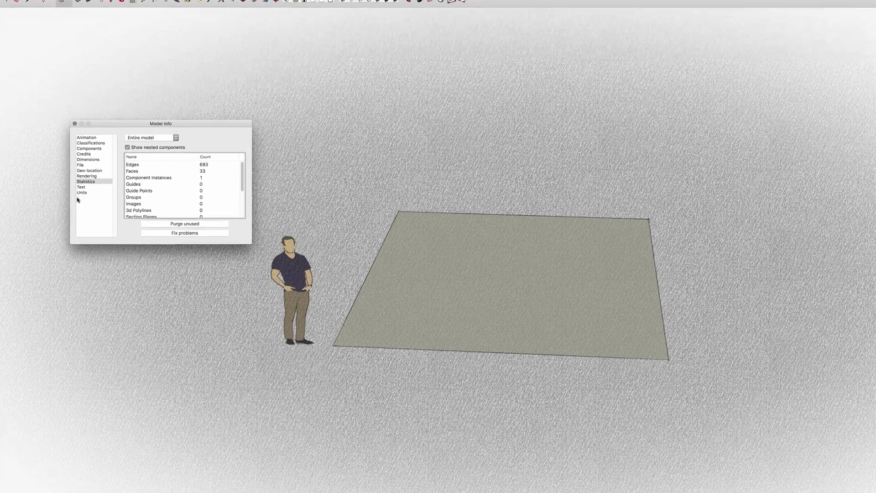
{"action": "left_click", "coordinate": [69, 182]}
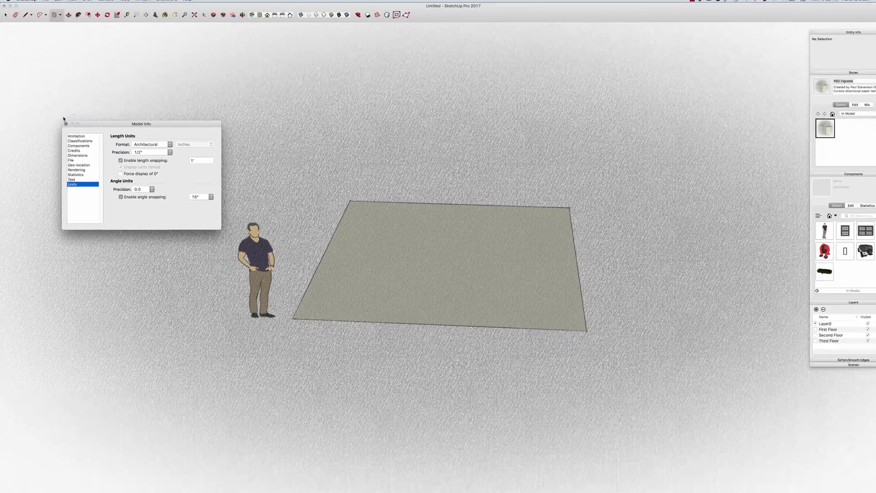
Push/pull the floor face up 8 feet into a box.
{"action": "left_click", "coordinate": [125, 122]}
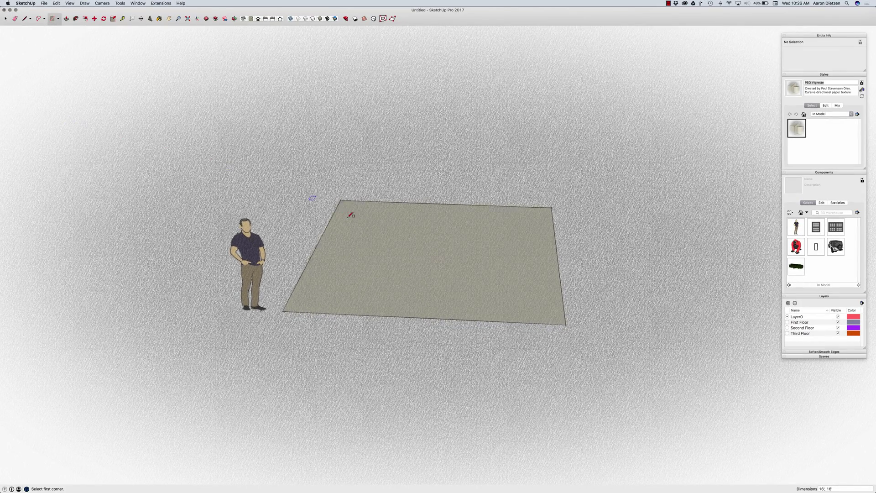
{"action": "middle_click_drag", "start_coordinate": [350, 209], "coordinate": [368, 252]}
{"action": "key", "text": "p"}
{"action": "left_click", "coordinate": [390, 282]}
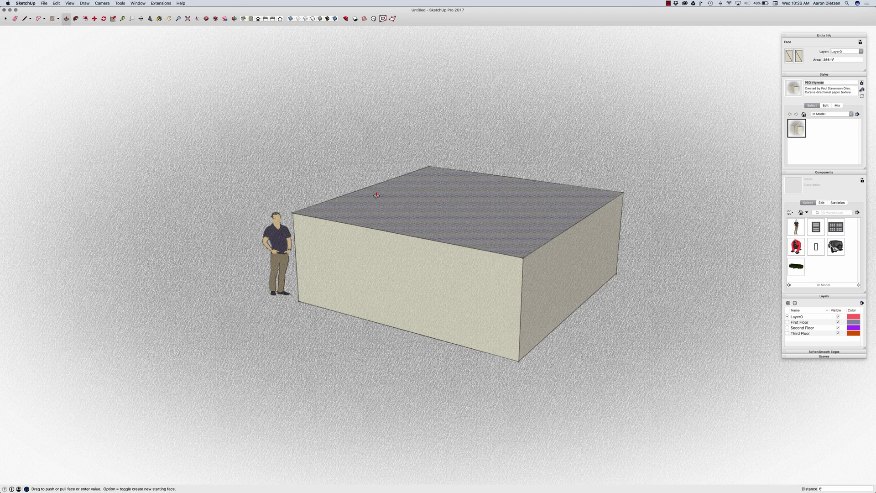
{"action": "left_click", "coordinate": [374, 172]}
Raise the box top a further 1 foot and orbit around to inspect it.
{"action": "middle_click_drag", "start_coordinate": [374, 172], "coordinate": [535, 227]}
{"action": "left_click", "coordinate": [401, 185]}
{"action": "type", "text": "1"}
{"action": "key", "text": "Return"}
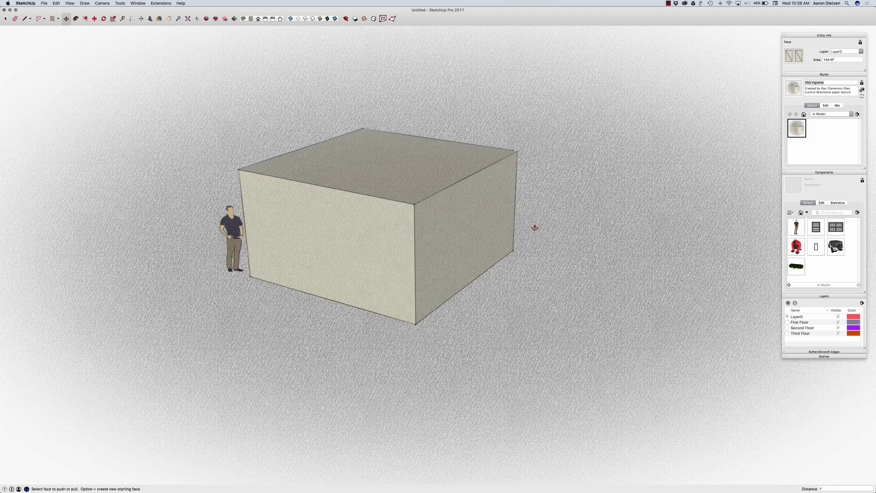
{"action": "middle_click_drag", "start_coordinate": [677, 247], "coordinate": [656, 212]}
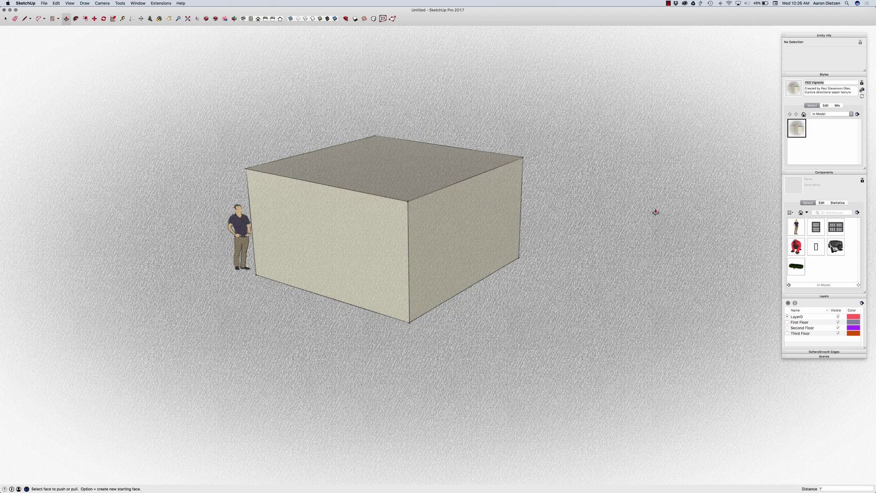
{"action": "middle_click_drag", "start_coordinate": [569, 171], "coordinate": [480, 268]}
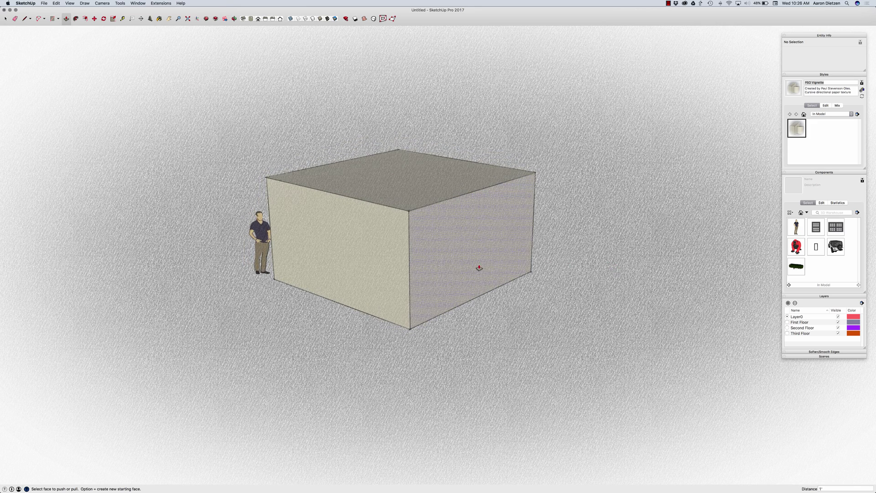
{"action": "middle_click_drag", "start_coordinate": [579, 258], "coordinate": [509, 269]}
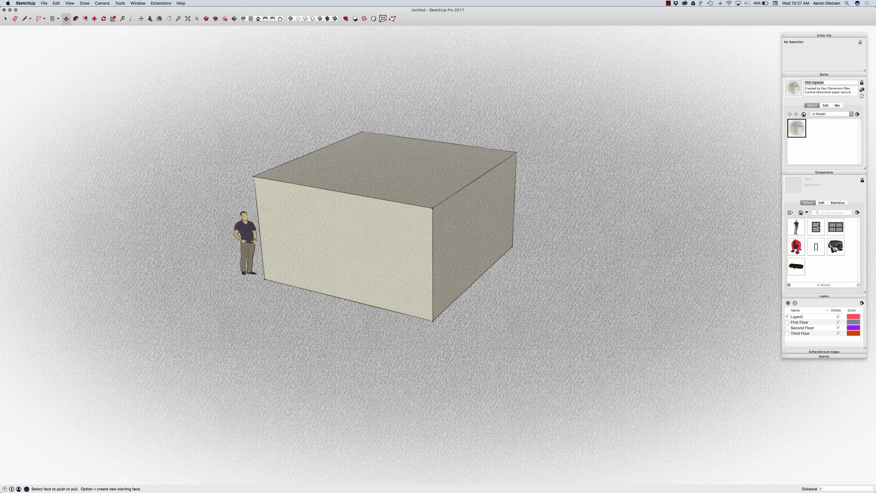
Place a window on the front wall, a wider window on the right wall, and the front door.
{"action": "left_click", "coordinate": [817, 226]}
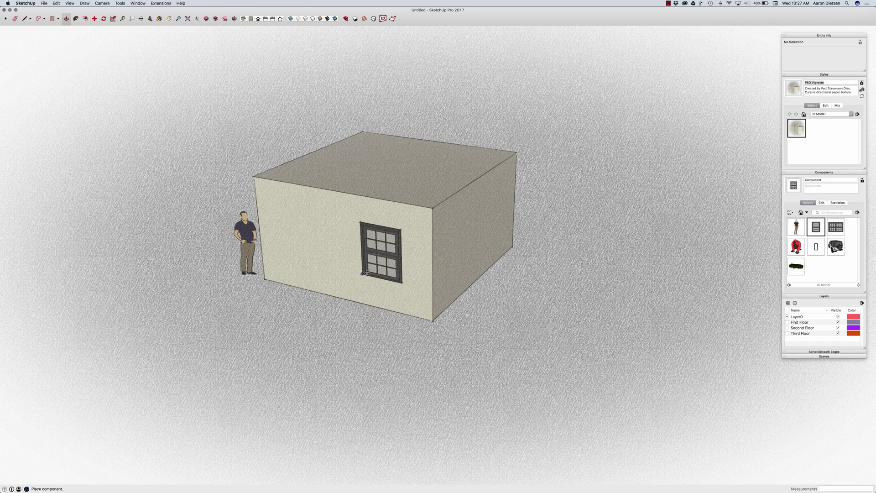
{"action": "left_click", "coordinate": [374, 278]}
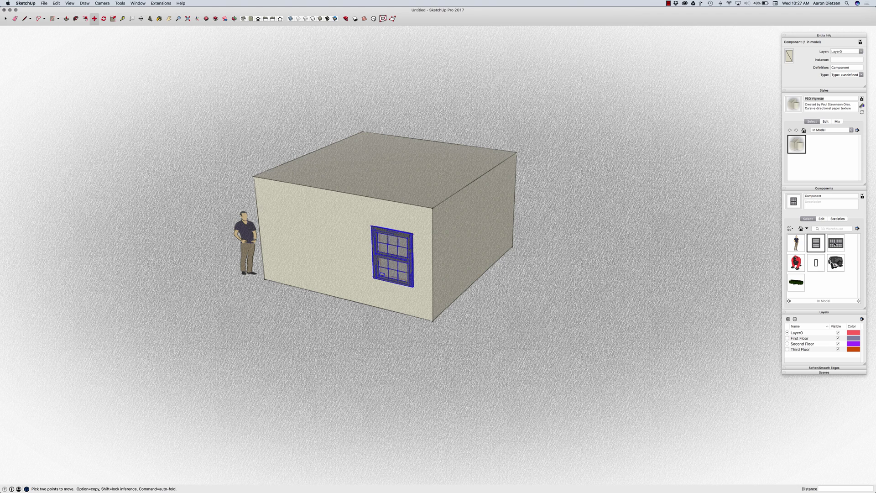
{"action": "left_click", "coordinate": [836, 244]}
{"action": "left_click", "coordinate": [443, 275]}
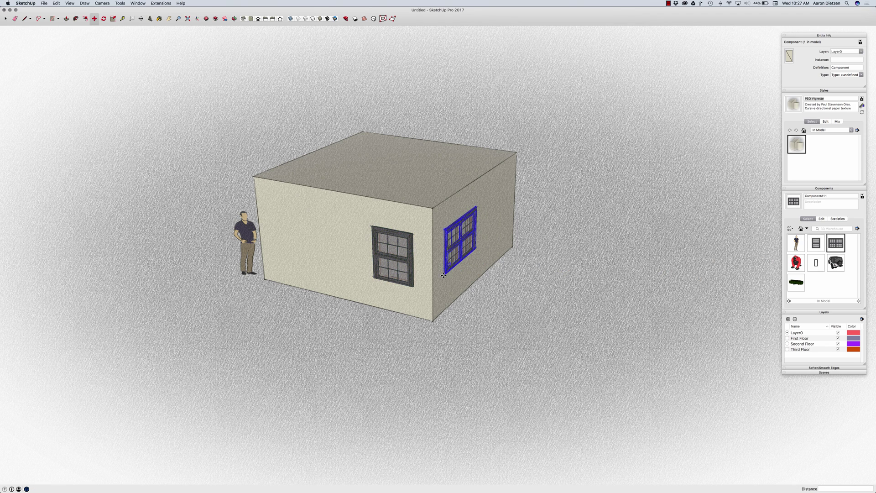
{"action": "left_click", "coordinate": [816, 263]}
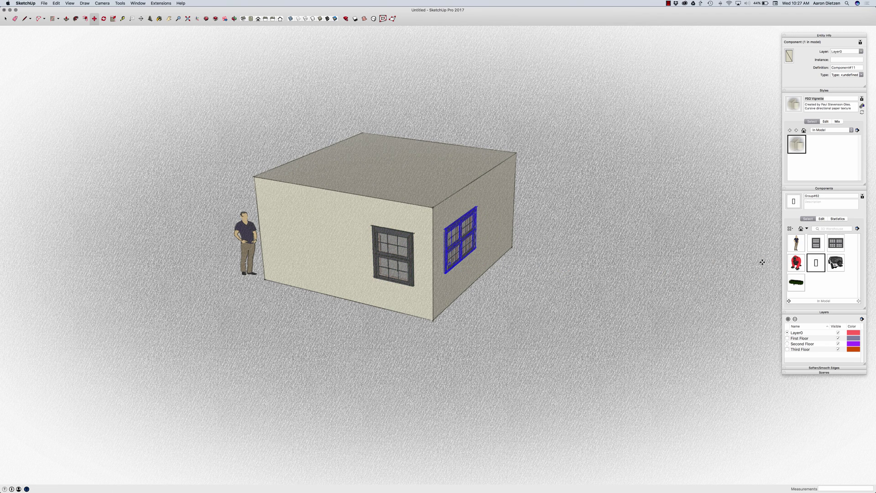
{"action": "left_click", "coordinate": [314, 291]}
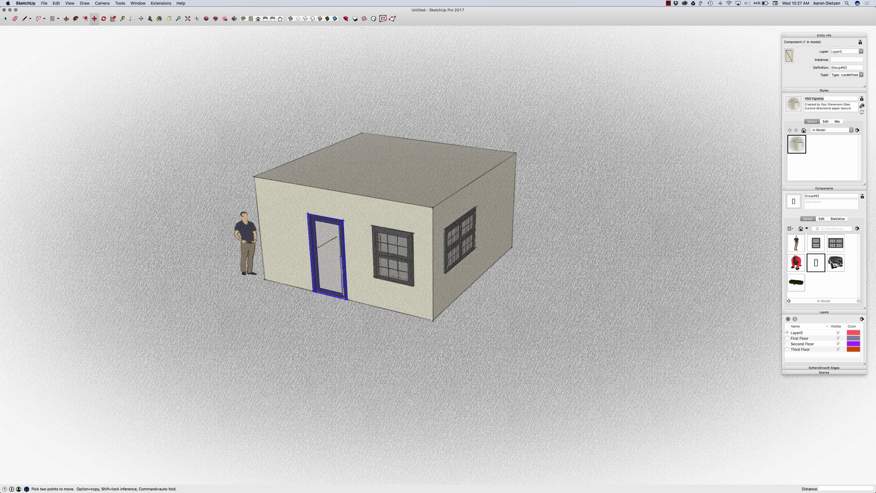
Park the Jeep by the right wall, set the hedge in front, and put the gorilla on the roof.
{"action": "left_click", "coordinate": [836, 263]}
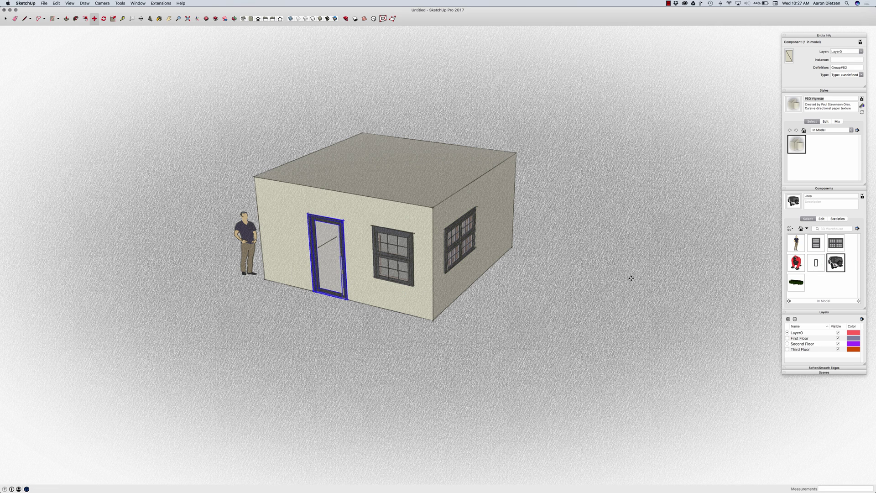
{"action": "left_click", "coordinate": [468, 314]}
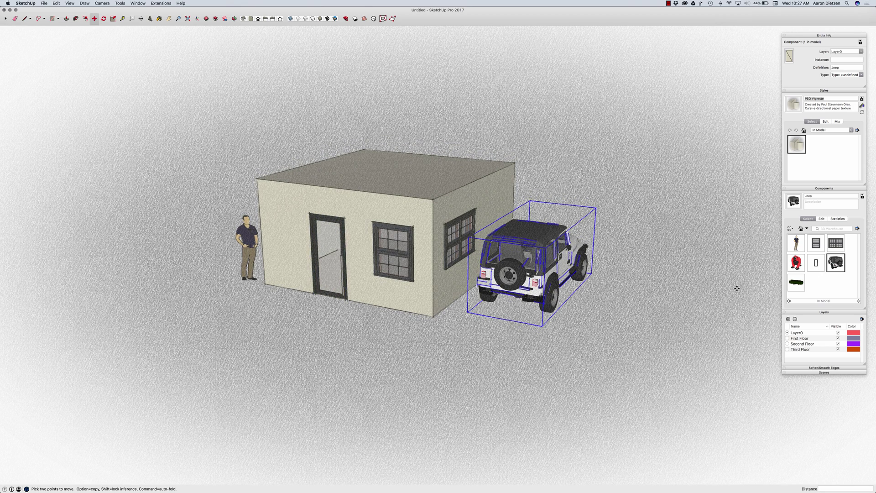
{"action": "left_click", "coordinate": [796, 283]}
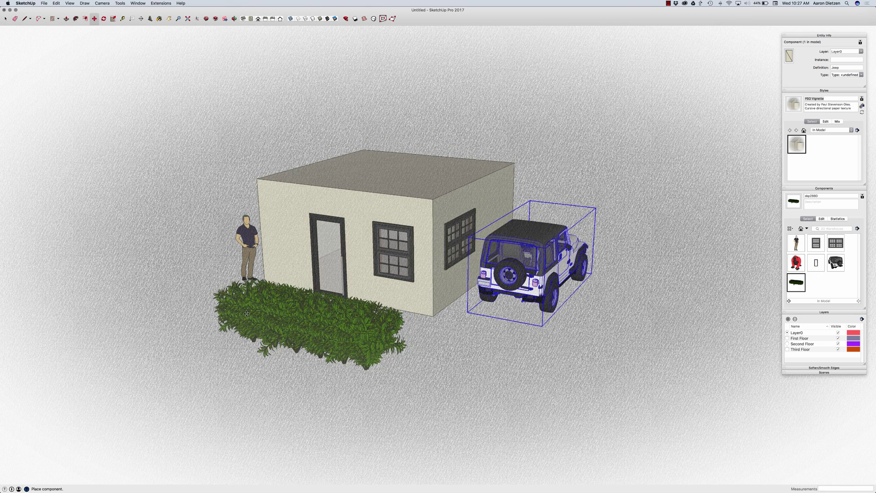
{"action": "left_click", "coordinate": [214, 318]}
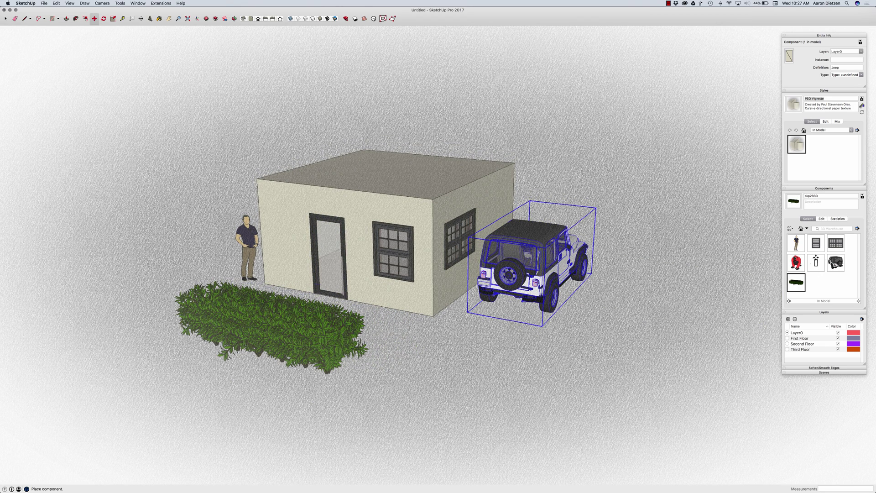
{"action": "left_click", "coordinate": [796, 262]}
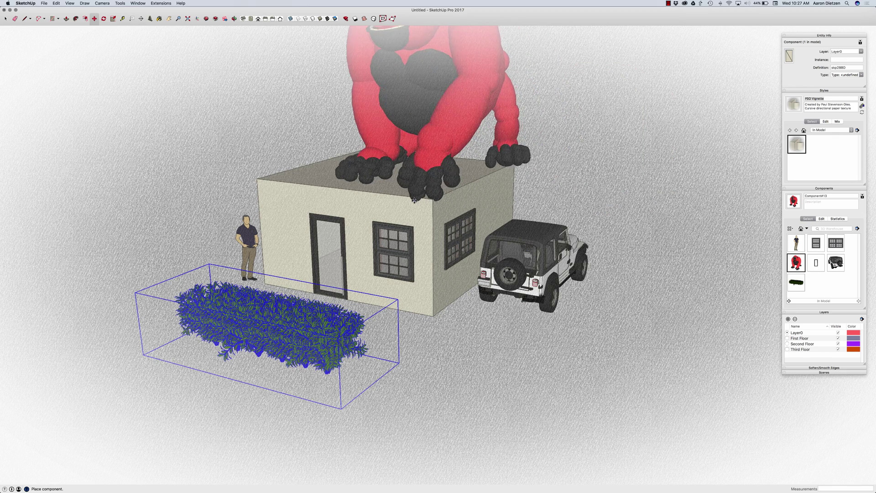
{"action": "left_click", "coordinate": [401, 196]}
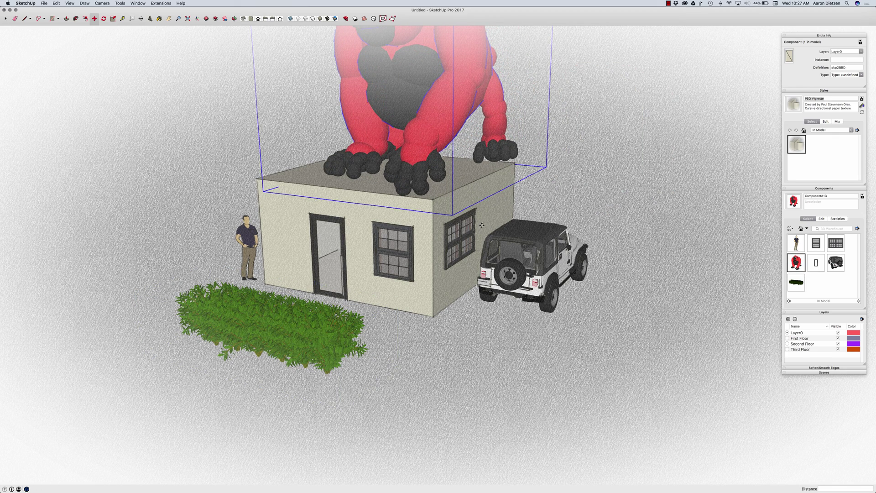
{"action": "middle_click_drag", "start_coordinate": [482, 226], "coordinate": [556, 229]}
{"action": "scroll", "coordinate": [552, 215], "scroll_direction": "down", "scroll_amount": 3}
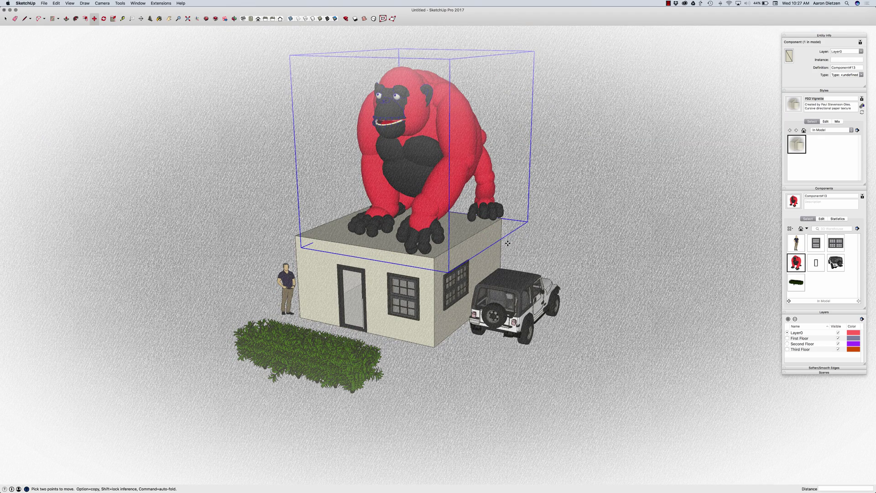
{"action": "key", "text": "space"}
Select the house, figure, hedge and Jeep and make them one group.
{"action": "middle_click_drag", "start_coordinate": [514, 247], "coordinate": [581, 262]}
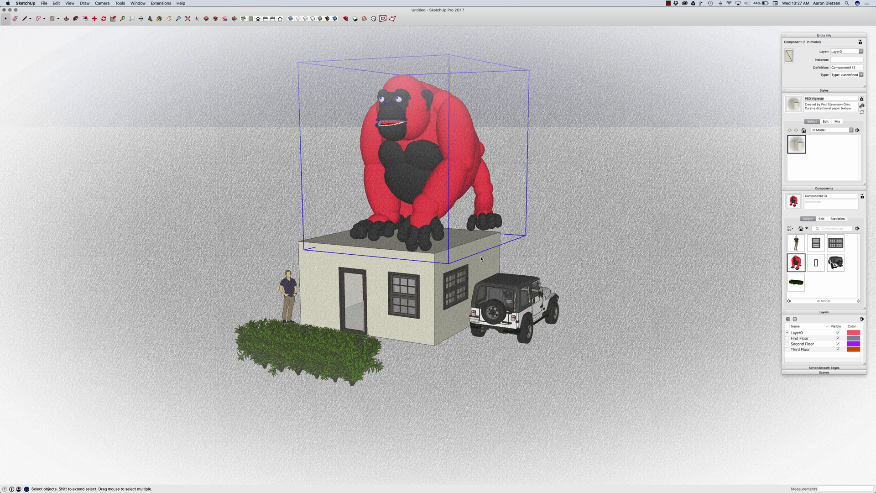
{"action": "left_click_drag", "start_coordinate": [173, 195], "coordinate": [658, 416]}
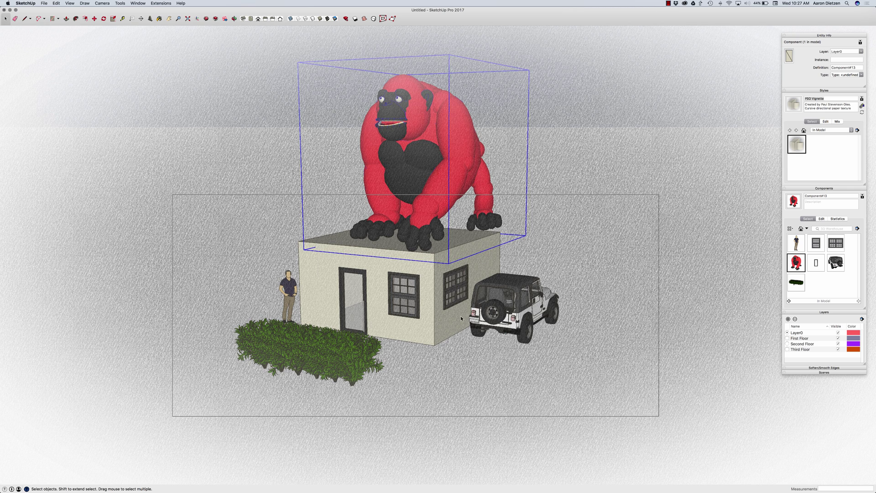
{"action": "right_click", "coordinate": [425, 284]}
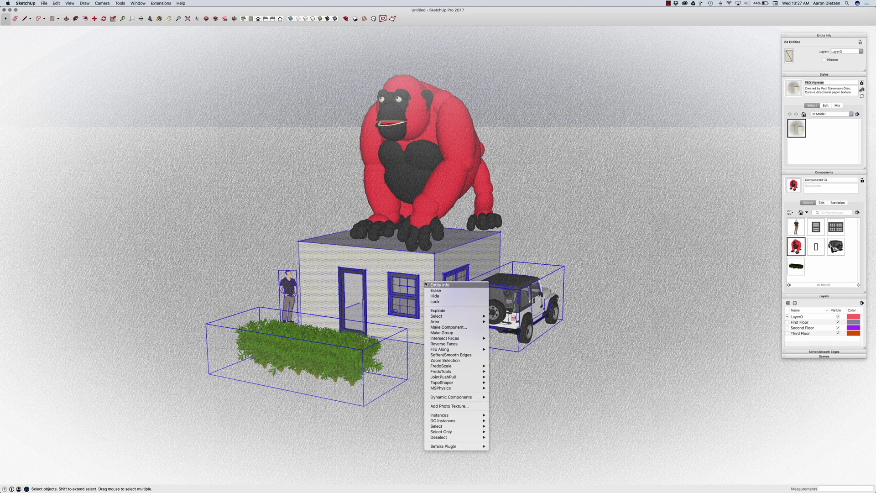
{"action": "left_click", "coordinate": [443, 333]}
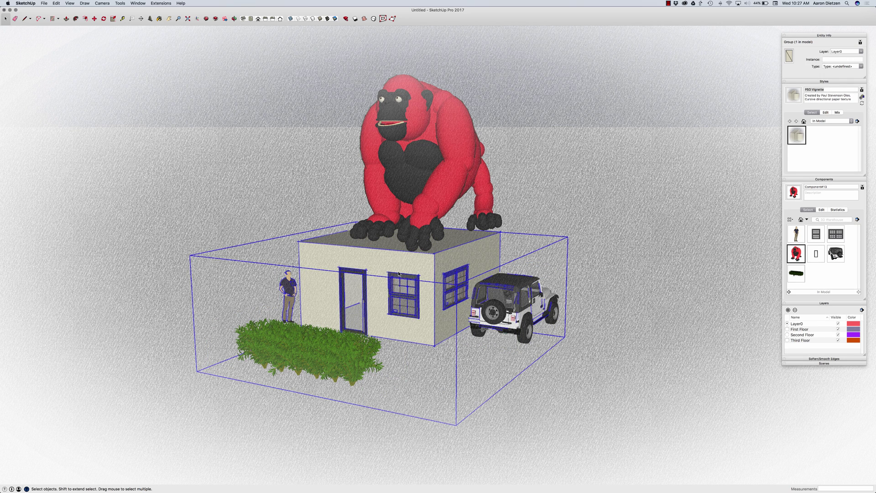
Assign the new group to the First Floor layer in Entity Info.
{"action": "left_click", "coordinate": [677, 179]}
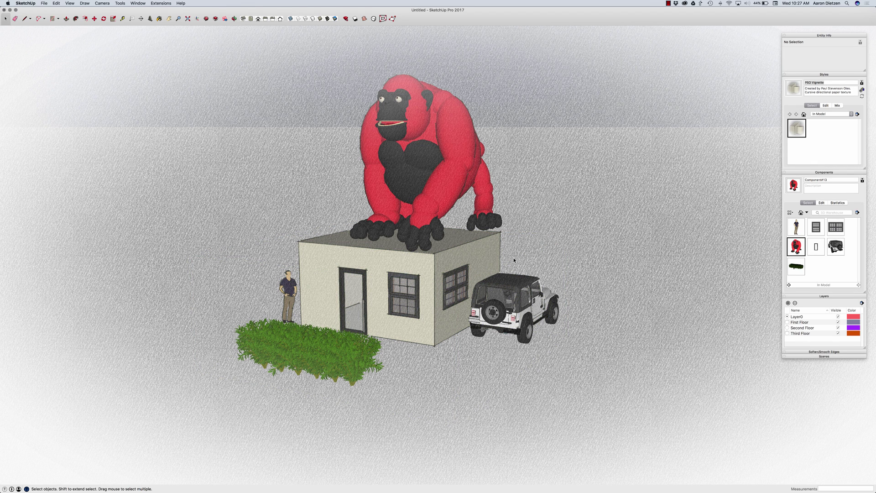
{"action": "left_click", "coordinate": [449, 271]}
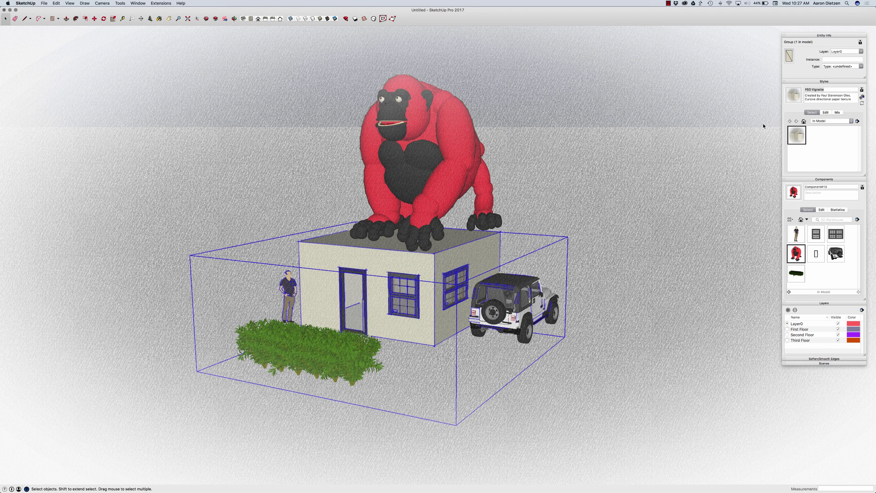
{"action": "left_click", "coordinate": [843, 52]}
{"action": "left_click", "coordinate": [862, 52]}
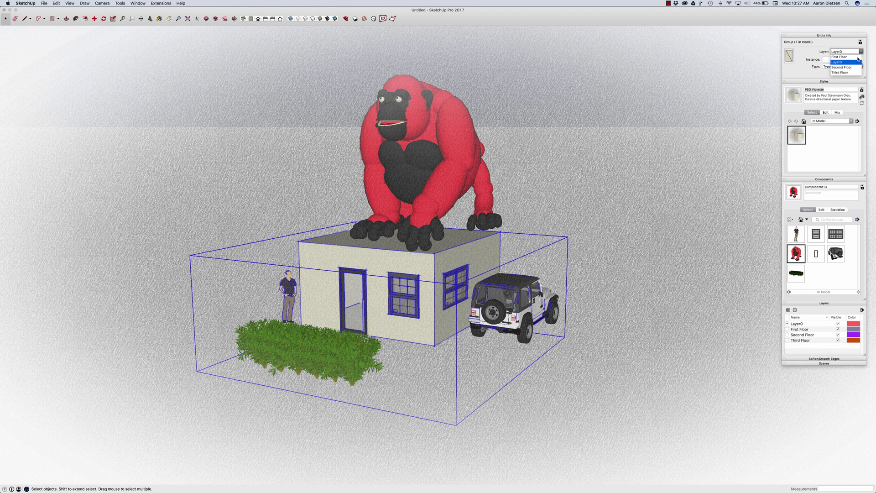
{"action": "key", "text": "Return"}
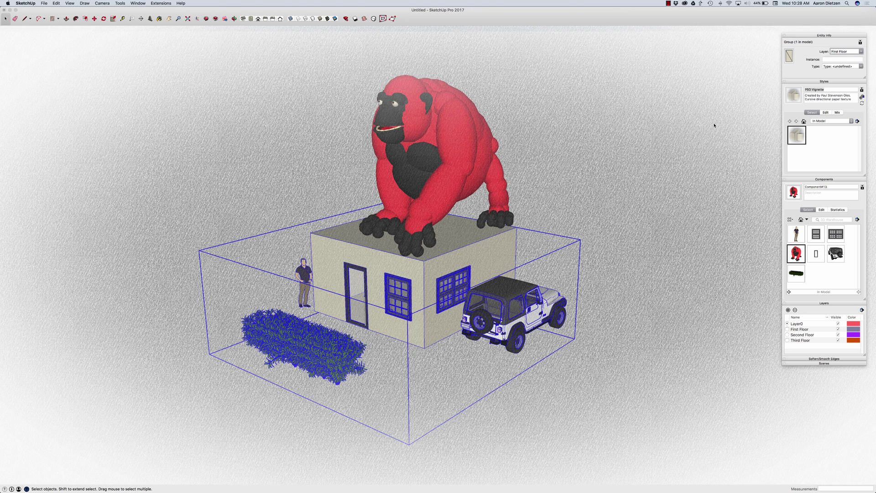
Create a new model from the File menu and maximize the Untitled 2 window.
{"action": "left_click", "coordinate": [45, 4]}
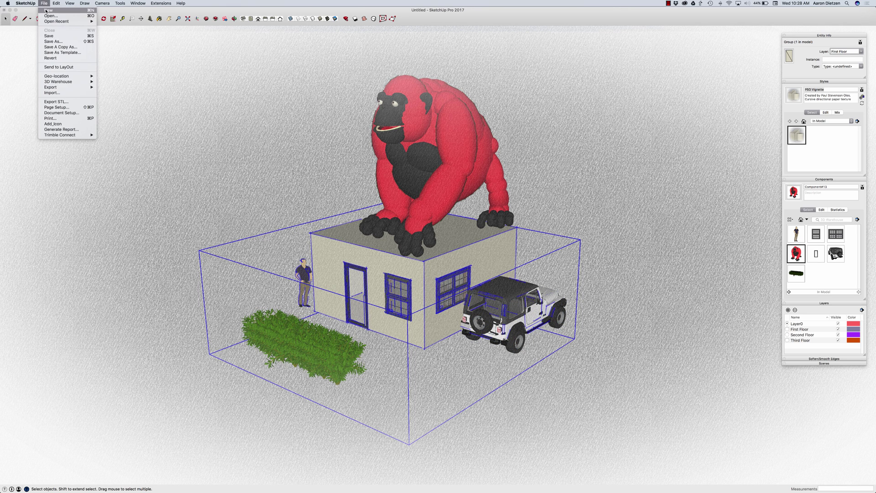
{"action": "left_click", "coordinate": [46, 11]}
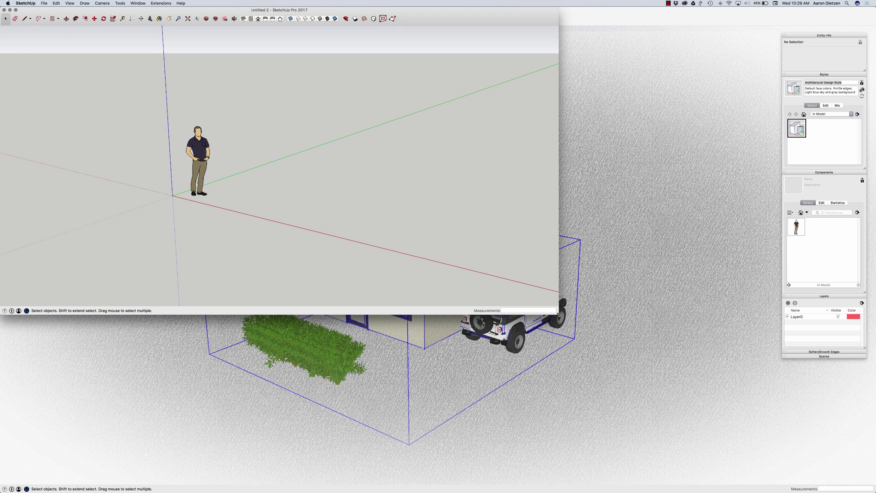
{"action": "key", "text": "super+alt+f"}
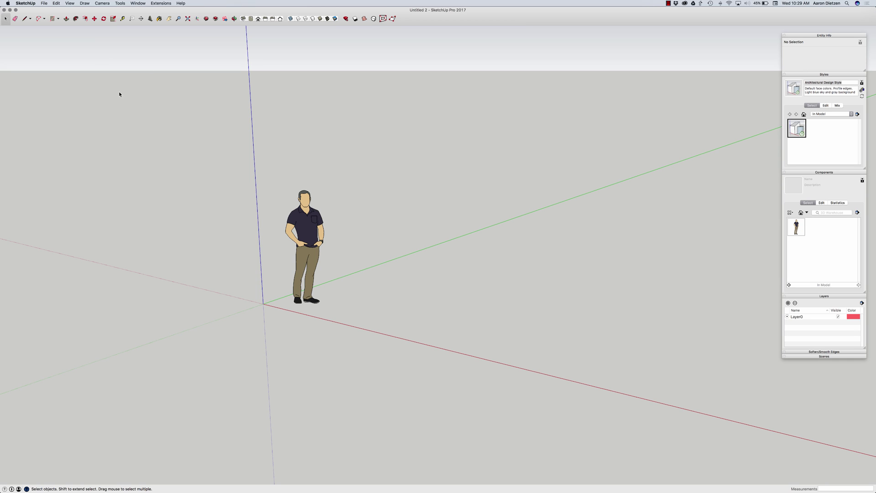
In Model Info Units, set length precision to 1/2" and length snapping to 12.
{"action": "left_click", "coordinate": [137, 3]}
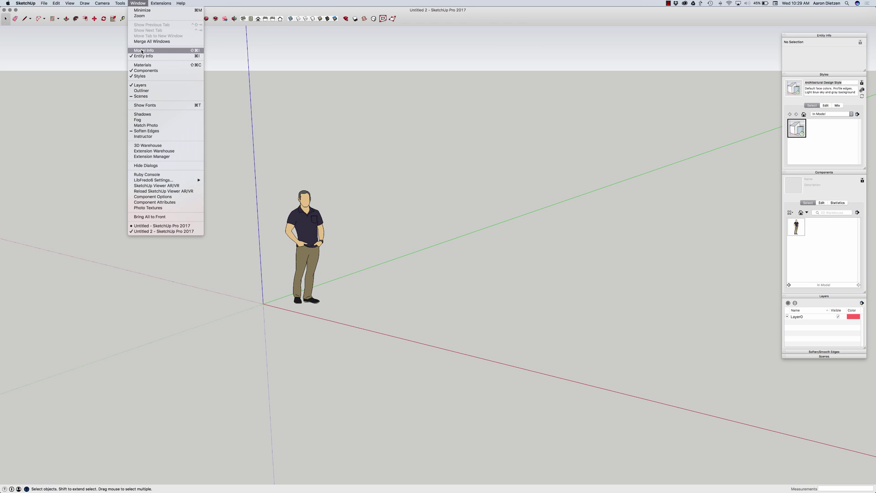
{"action": "left_click", "coordinate": [141, 51]}
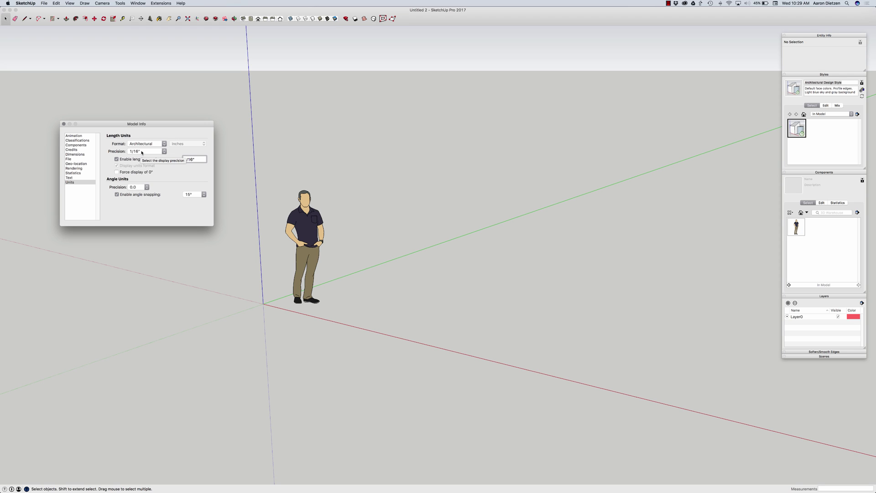
{"action": "left_click", "coordinate": [141, 152]}
{"action": "left_click", "coordinate": [136, 137]}
{"action": "type", "text": "12"}
{"action": "left_click", "coordinate": [361, 305]}
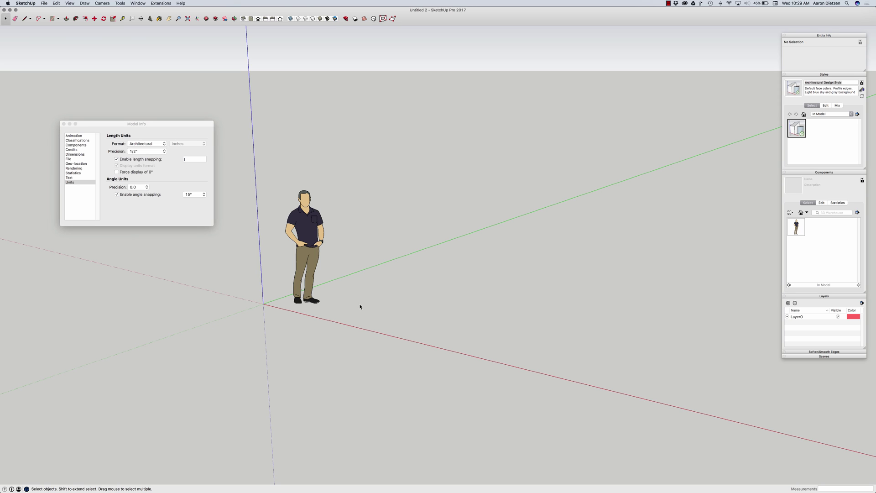
{"action": "key", "text": "l"}
{"action": "left_click", "coordinate": [358, 310]}
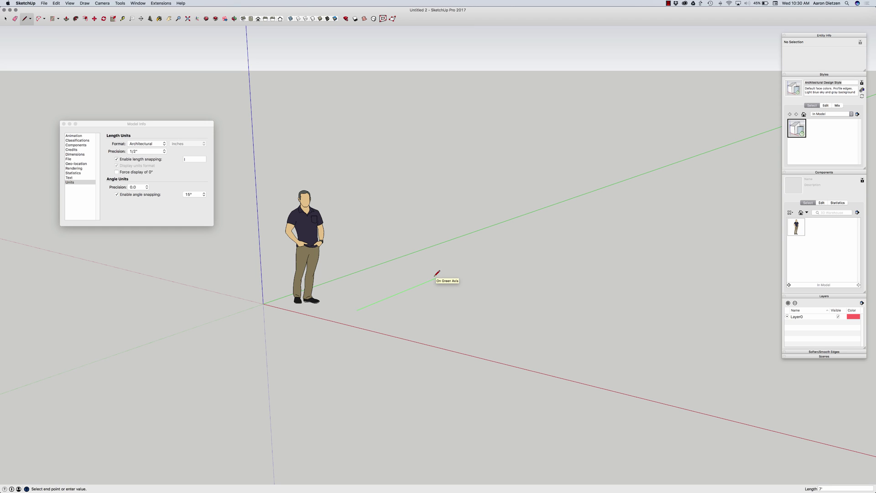
{"action": "left_click", "coordinate": [64, 124]}
Apply the Airbrush style from the Sketchy Edges collection.
{"action": "key", "text": "space"}
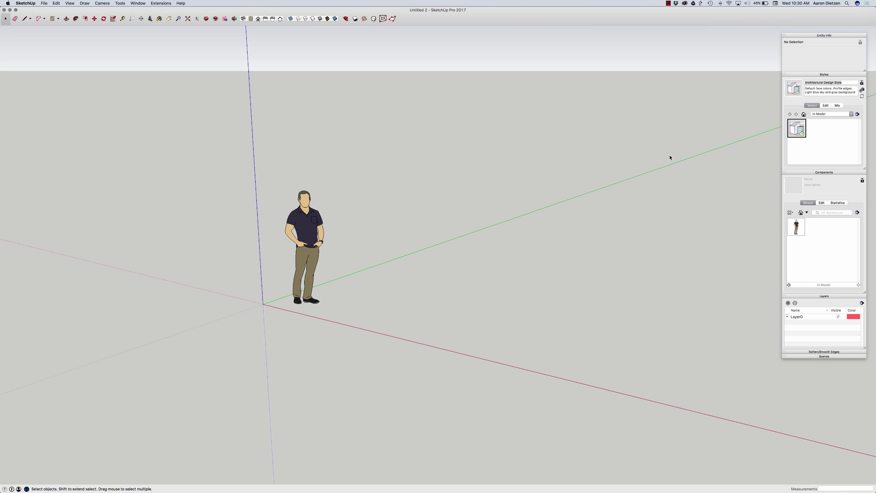
{"action": "left_click", "coordinate": [826, 115]}
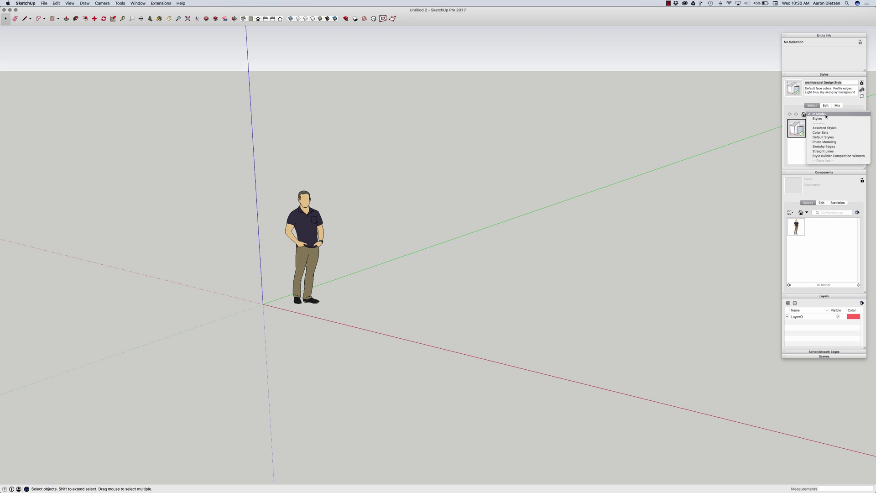
{"action": "left_click", "coordinate": [837, 147]}
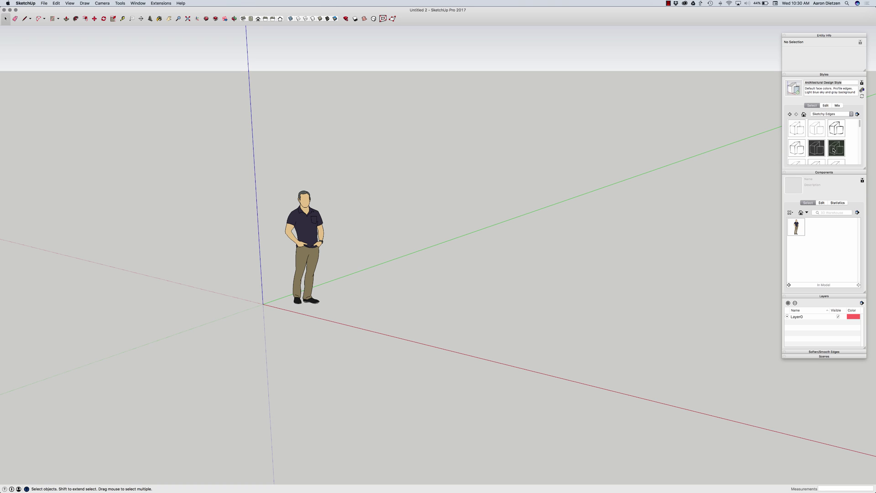
{"action": "left_click", "coordinate": [817, 128]}
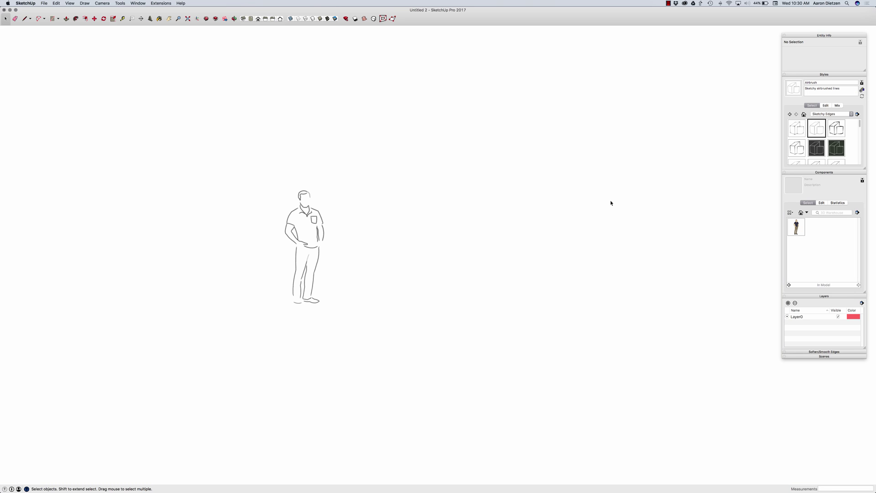
{"action": "middle_click_drag", "start_coordinate": [358, 270], "coordinate": [354, 274]}
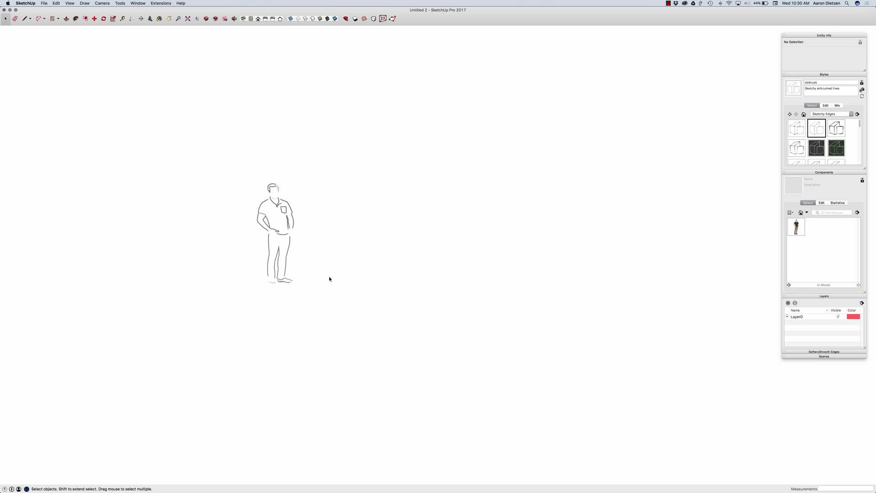
{"action": "left_click", "coordinate": [804, 114]}
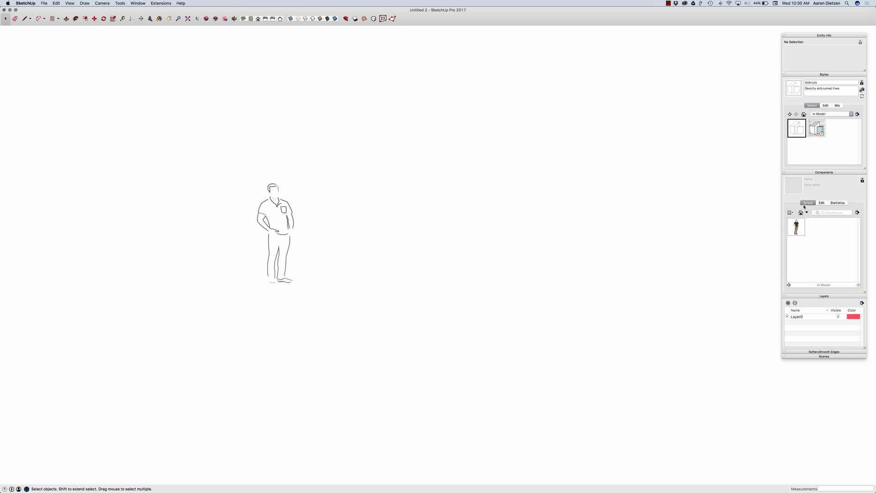
Add a new layer with the + button and name it 'First Floor'.
{"action": "left_click", "coordinate": [788, 303]}
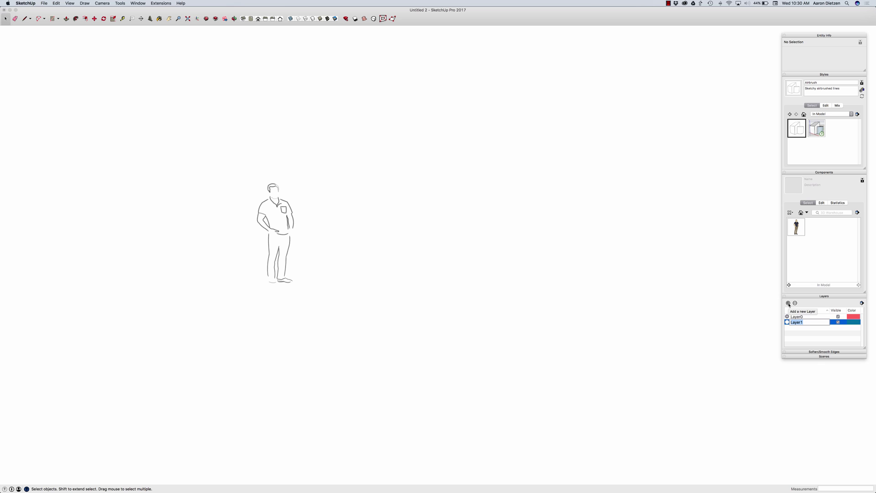
{"action": "type", "text": "First Floor"}
{"action": "key", "text": "Return"}
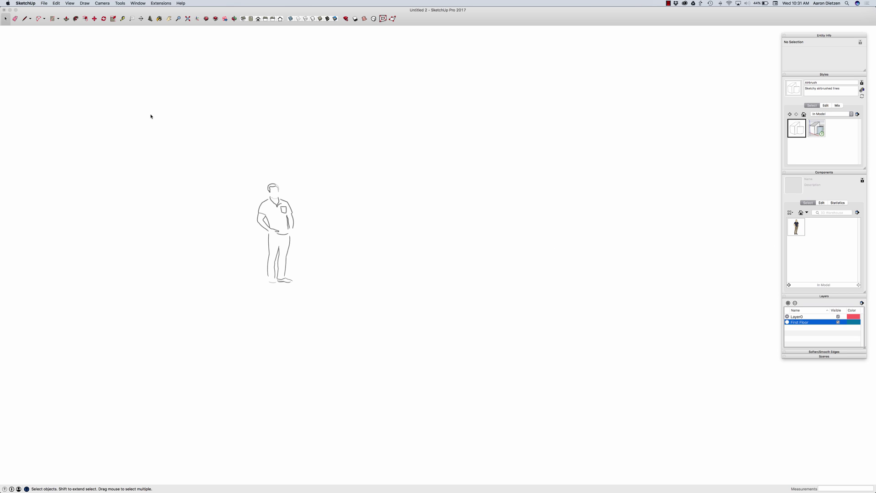
Search 3D Warehouse for 'double hung window' and open the Kolbe model page.
{"action": "left_click", "coordinate": [207, 19]}
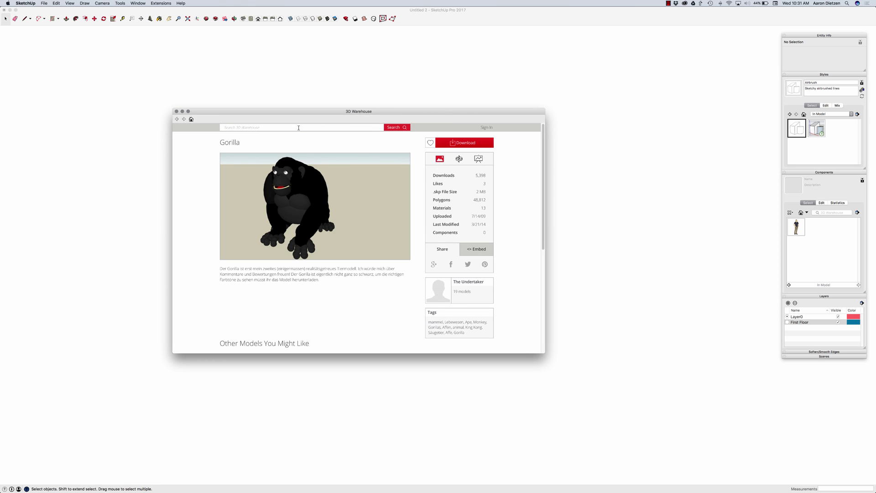
{"action": "type", "text": "double h"}
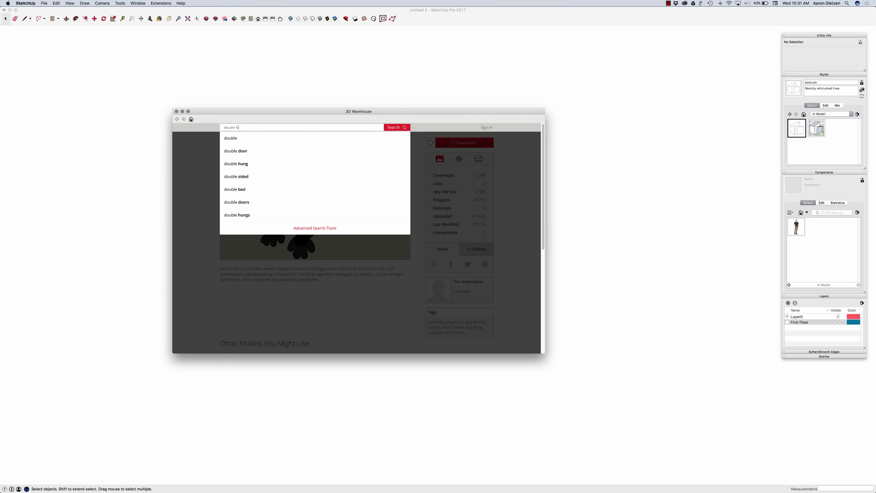
{"action": "type", "text": "ung window"}
{"action": "key", "text": "Return"}
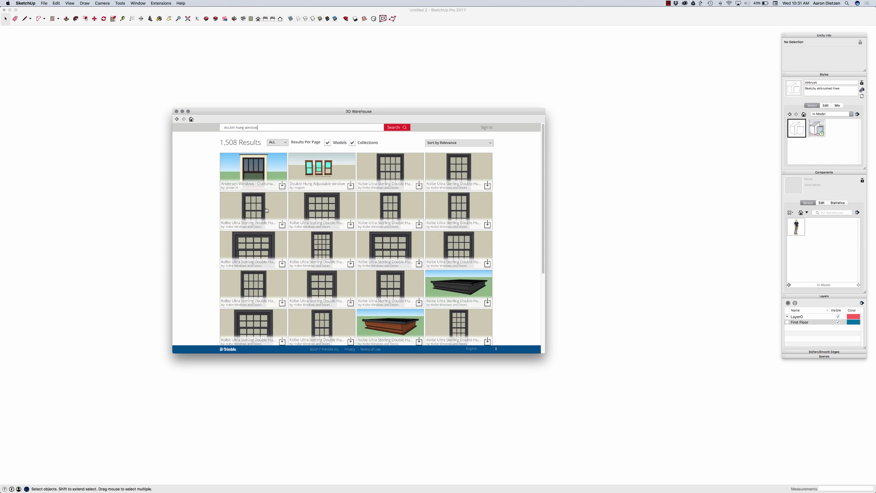
{"action": "left_click", "coordinate": [267, 210]}
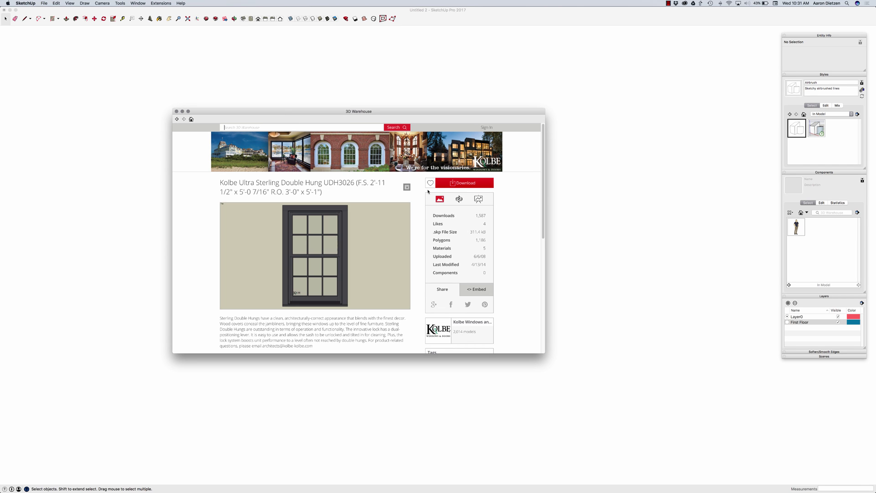
Download the Kolbe window into the model, then erase the placed copy.
{"action": "left_click", "coordinate": [450, 184]}
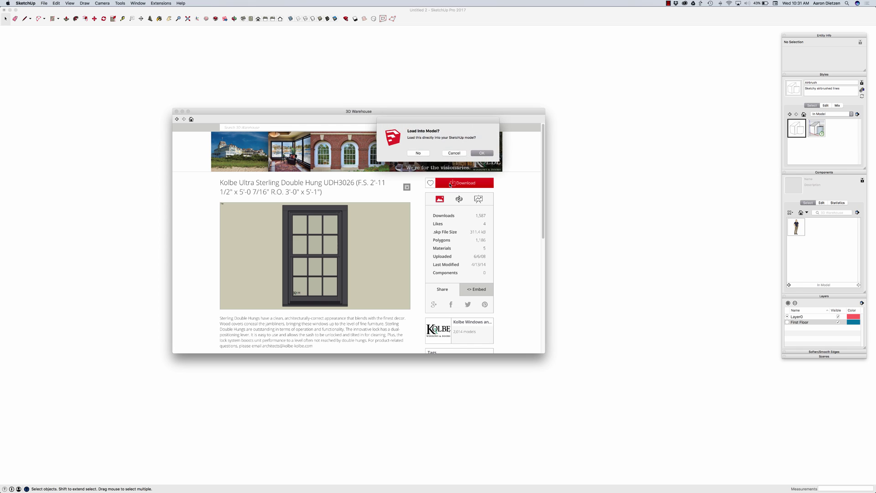
{"action": "left_click", "coordinate": [482, 153]}
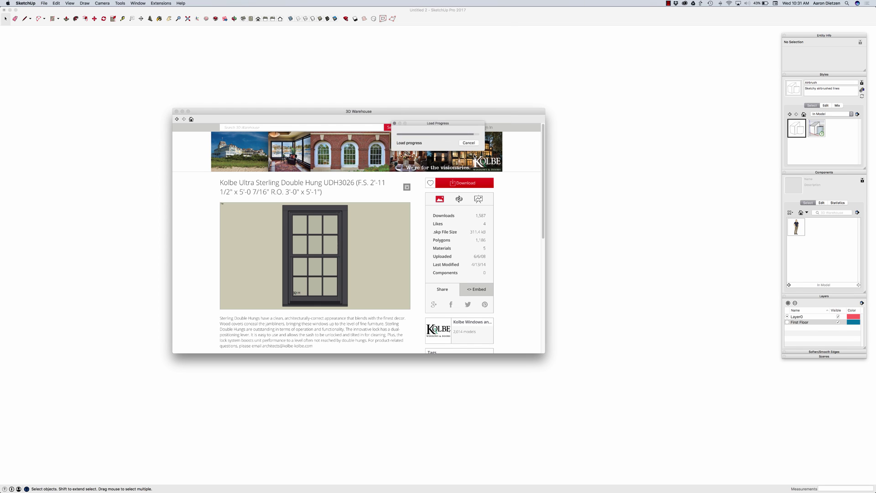
{"action": "left_click", "coordinate": [386, 297]}
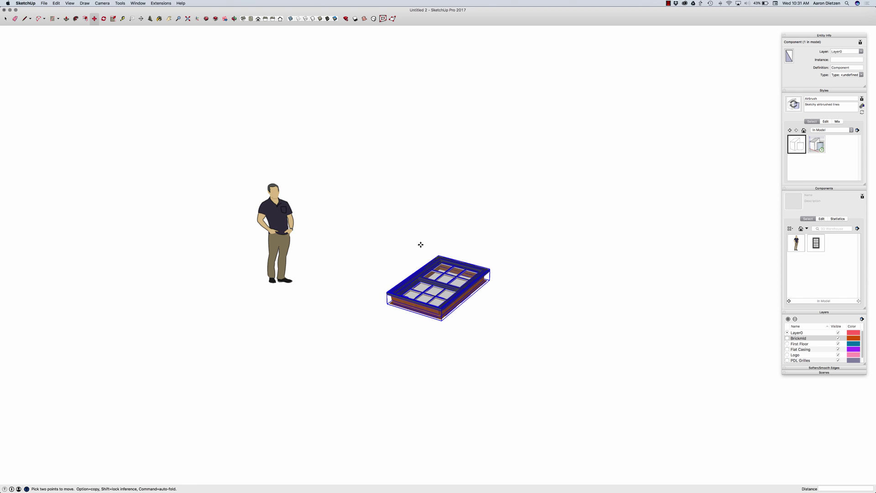
{"action": "key", "text": "e"}
{"action": "left_click", "coordinate": [428, 272]}
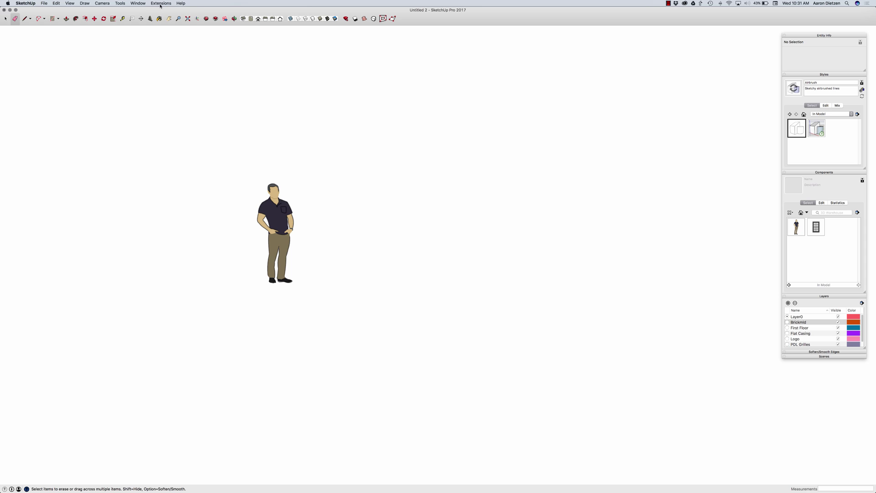
{"action": "left_click", "coordinate": [138, 3]}
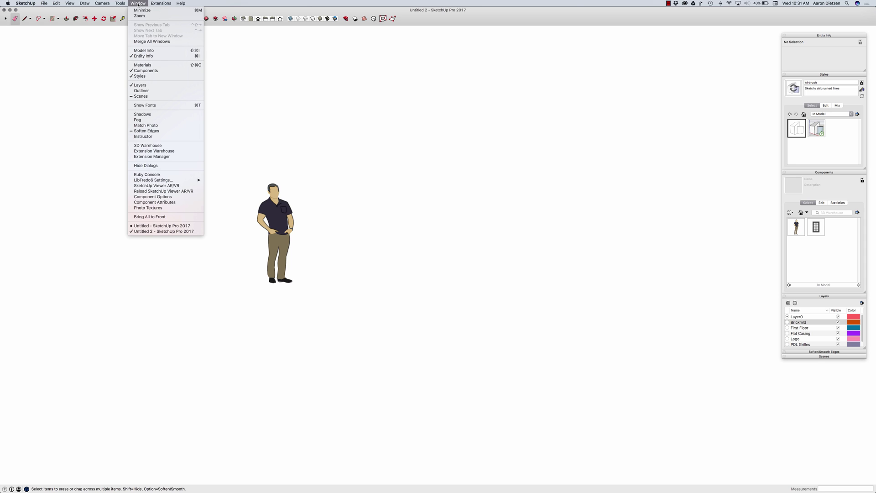
{"action": "left_click", "coordinate": [145, 51]}
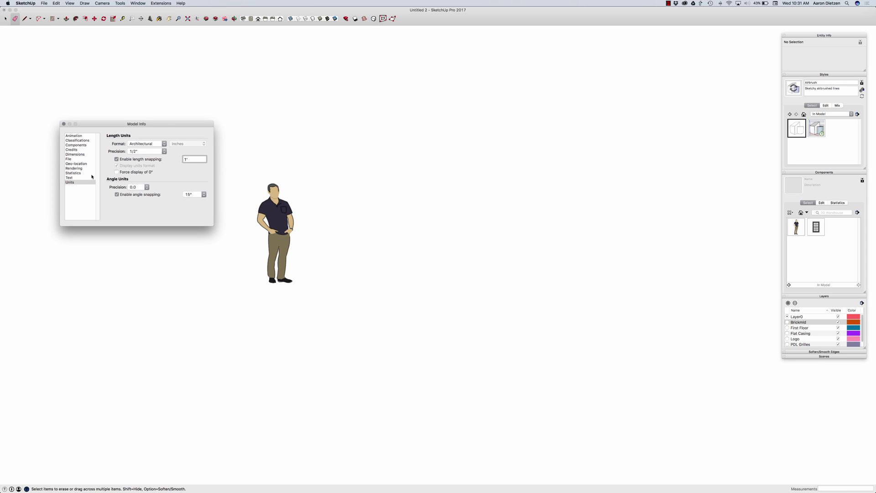
{"action": "left_click", "coordinate": [84, 174]}
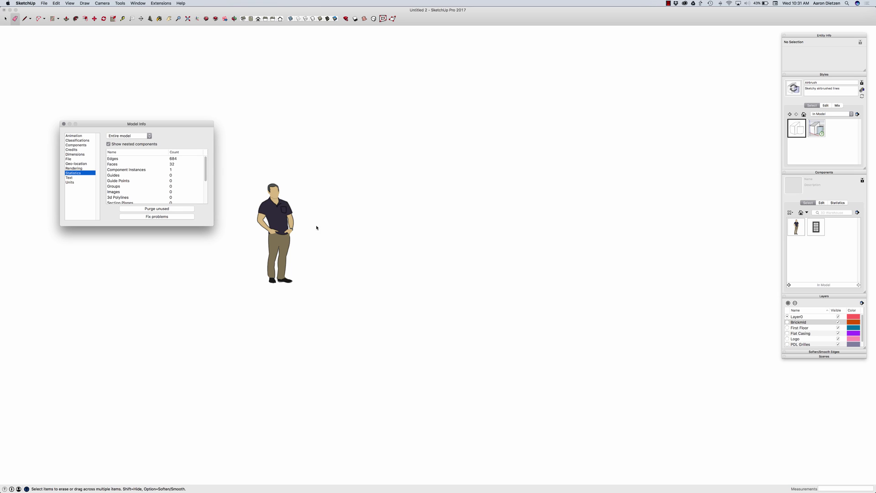
{"action": "left_click", "coordinate": [64, 124]}
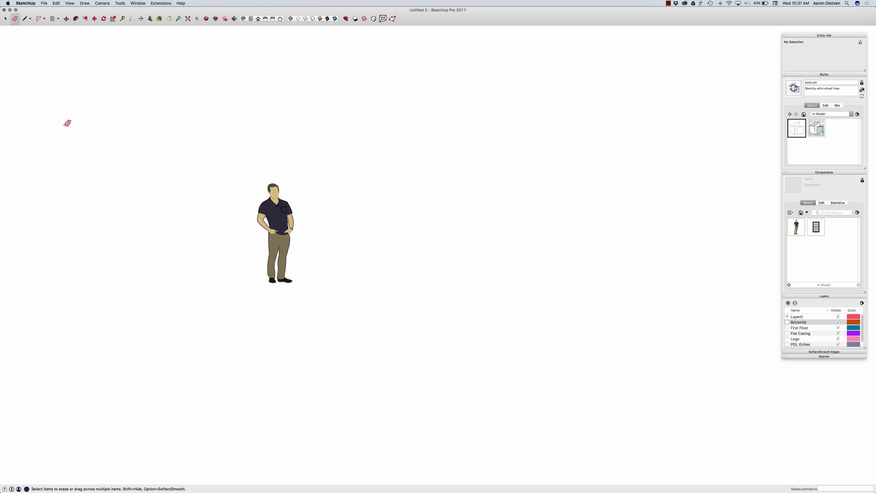
Delete the Brickmld, Flat Casing, Logo and PDL Grilles layers, leaving Layer0 and First Floor.
{"action": "left_click", "coordinate": [804, 333]}
{"action": "left_click", "coordinate": [796, 345]}
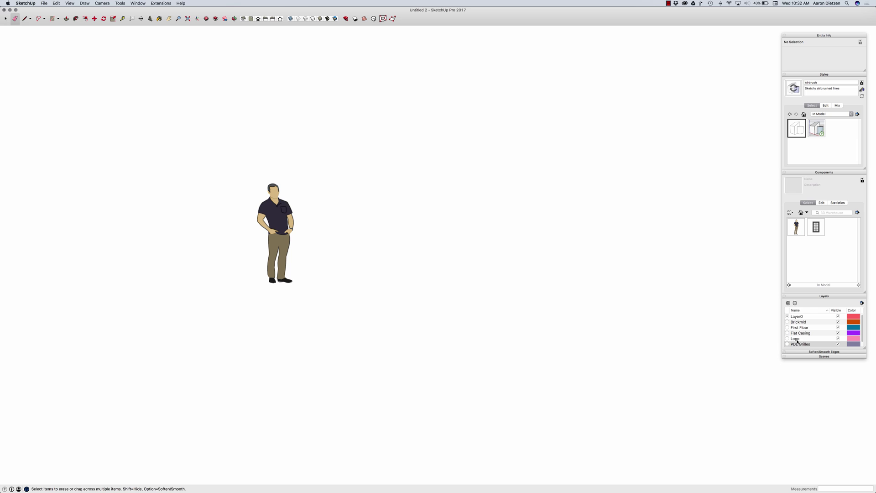
{"action": "left_click", "coordinate": [797, 340]}
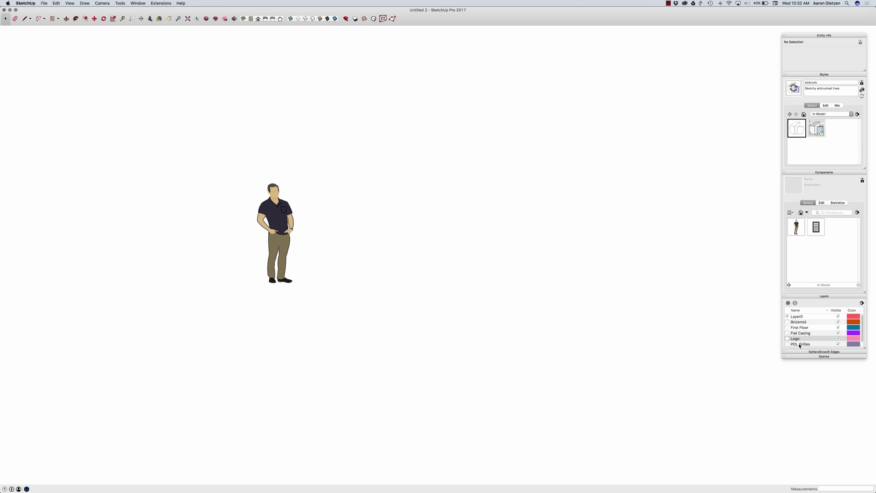
{"action": "left_click", "coordinate": [798, 344]}
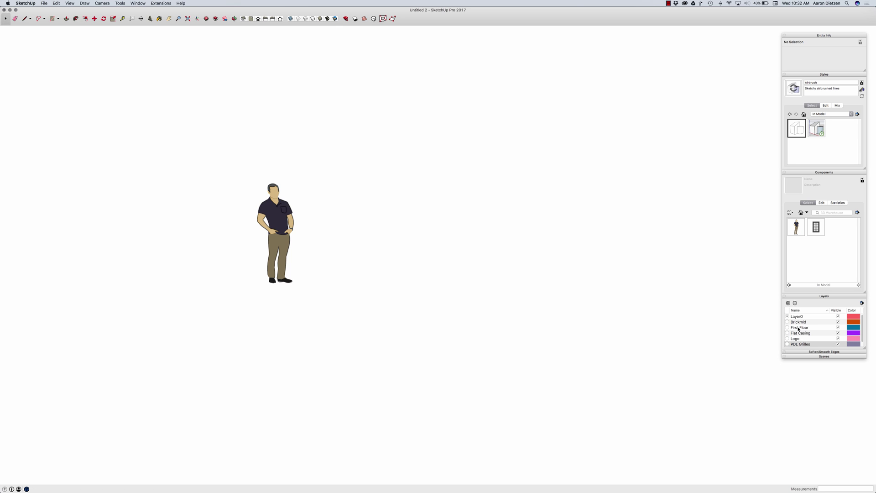
{"action": "left_click", "coordinate": [795, 303]}
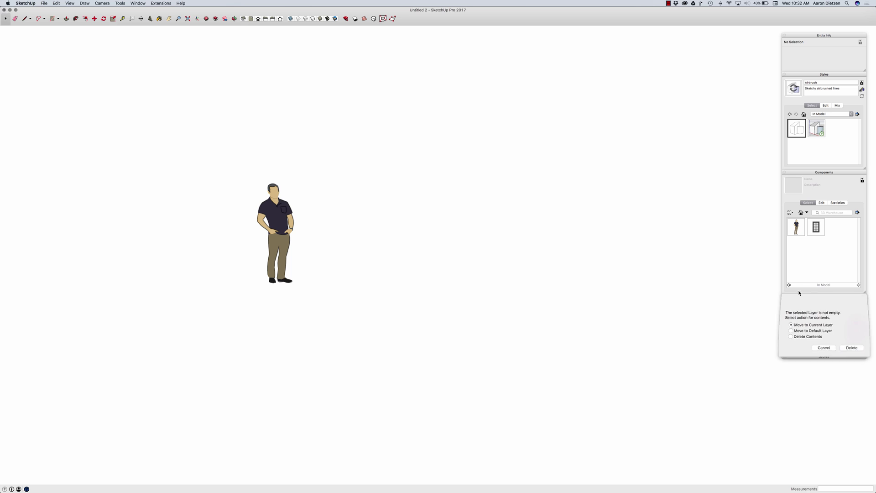
{"action": "left_click", "coordinate": [852, 349]}
{"action": "left_click", "coordinate": [850, 349]}
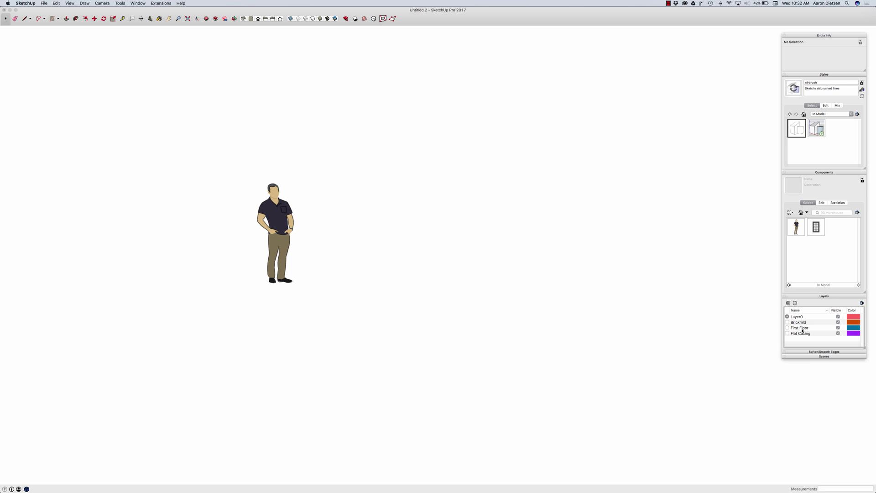
{"action": "left_click", "coordinate": [802, 323]}
{"action": "left_click", "coordinate": [795, 303]}
{"action": "left_click", "coordinate": [852, 349]}
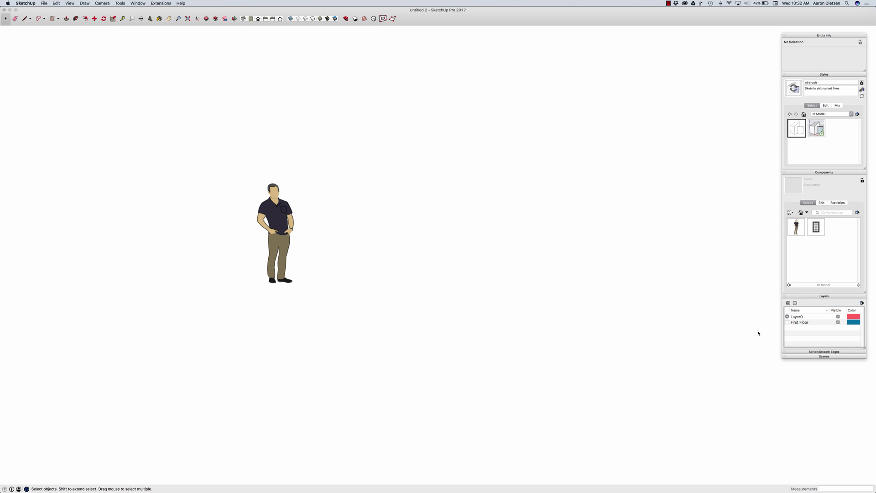
Save the model as a template named 'concept' (concept.skp), set as the default template.
{"action": "left_click", "coordinate": [44, 3]}
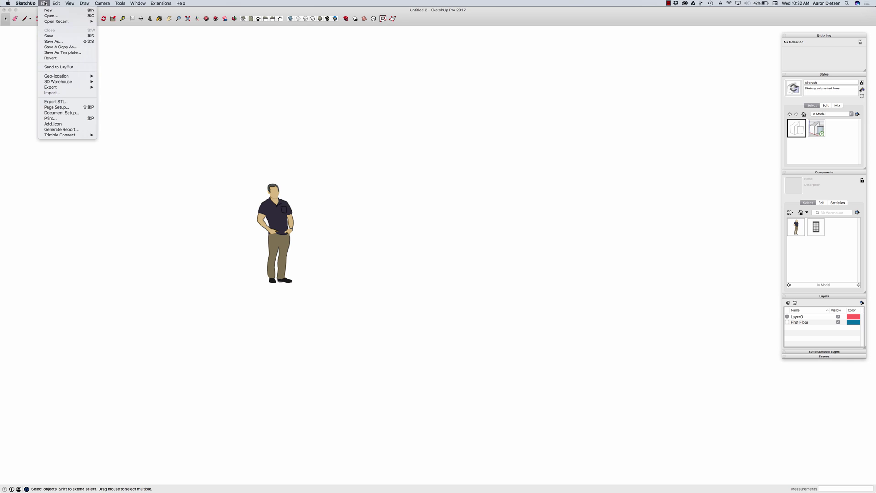
{"action": "left_click", "coordinate": [57, 53]}
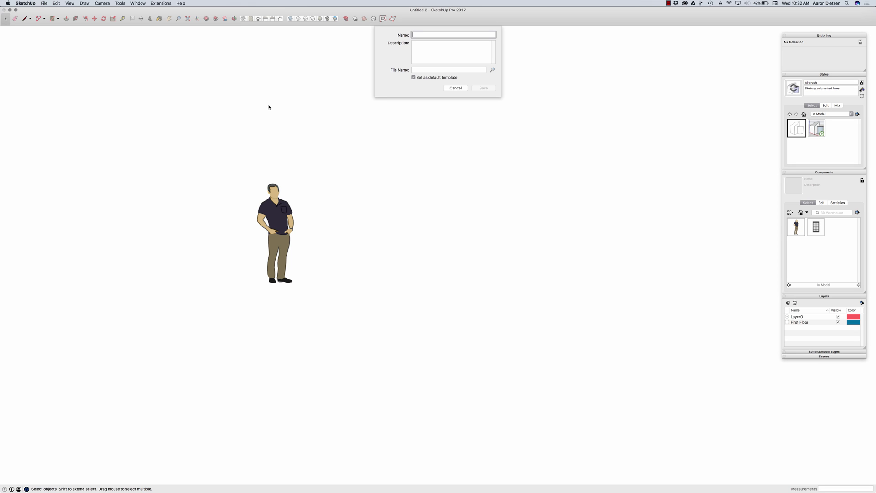
{"action": "type", "text": "concept"}
{"action": "key", "text": "super+a"}
{"action": "left_click", "coordinate": [484, 88]}
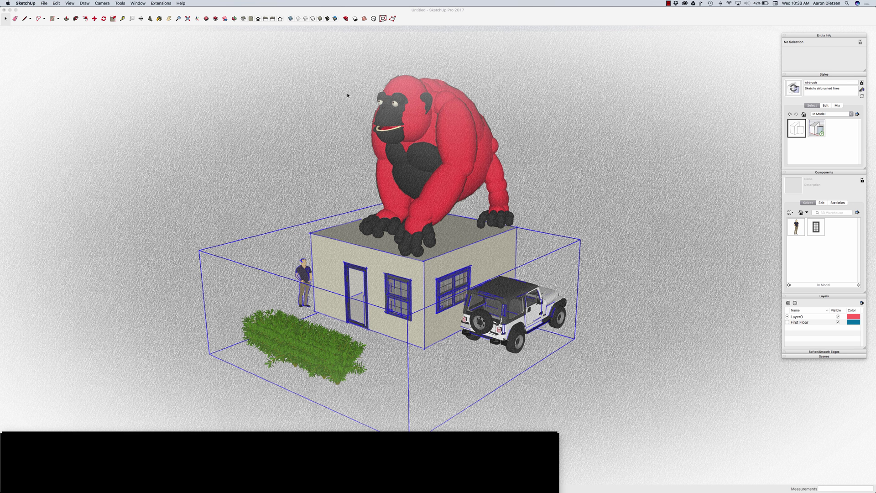
{"action": "key", "text": "super+n"}
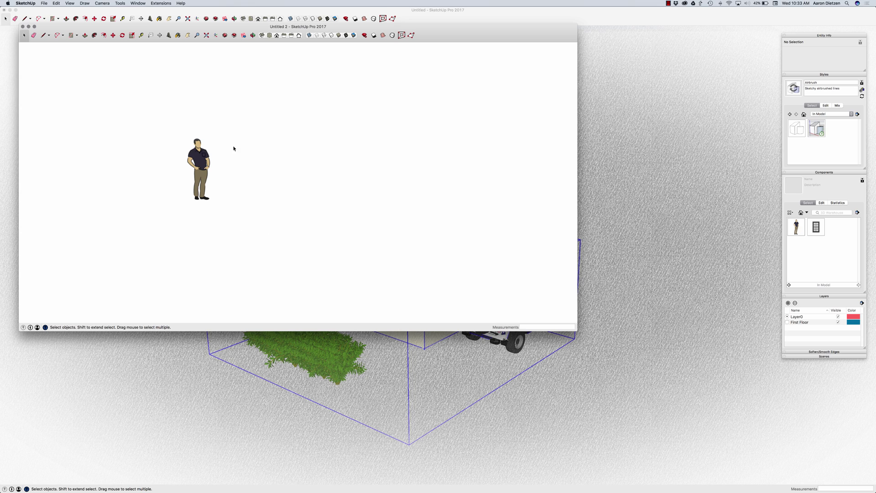
In Preferences' Template page, pick Second Conceptual from the list of concept, Costanza, default and others.
{"action": "left_click", "coordinate": [32, 4]}
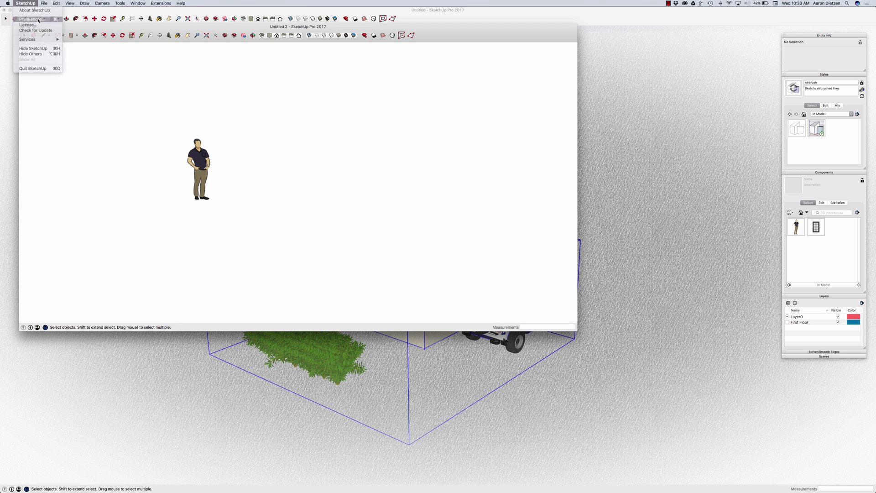
{"action": "left_click", "coordinate": [38, 19]}
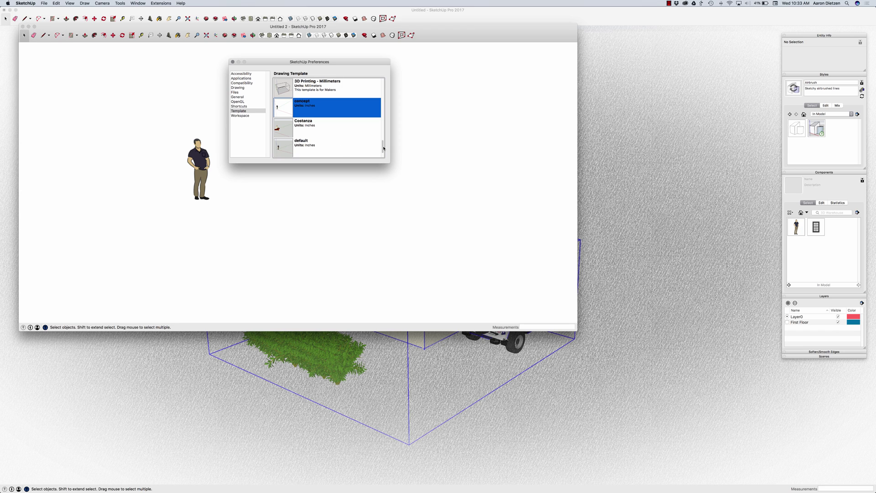
{"action": "left_click_drag", "start_coordinate": [383, 149], "coordinate": [373, 89]}
{"action": "scroll", "coordinate": [373, 88], "scroll_direction": "down", "scroll_amount": 10}
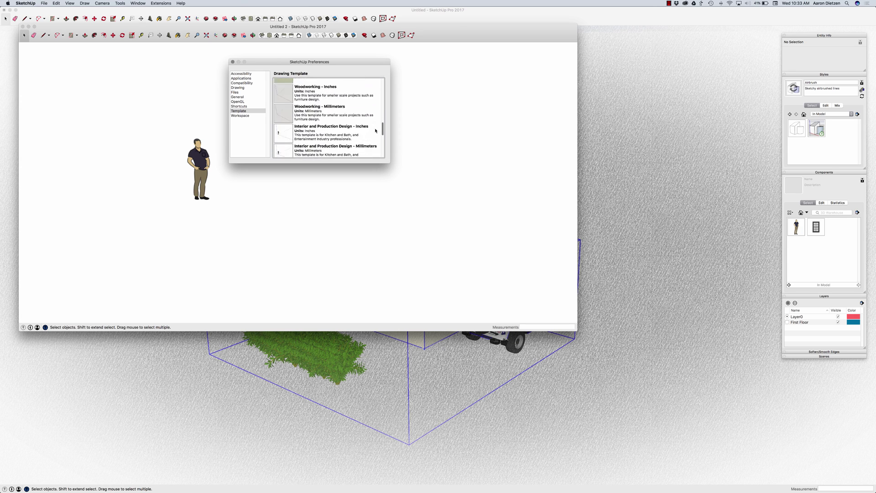
{"action": "left_click", "coordinate": [374, 133]}
{"action": "scroll", "coordinate": [375, 137], "scroll_direction": "down", "scroll_amount": 2}
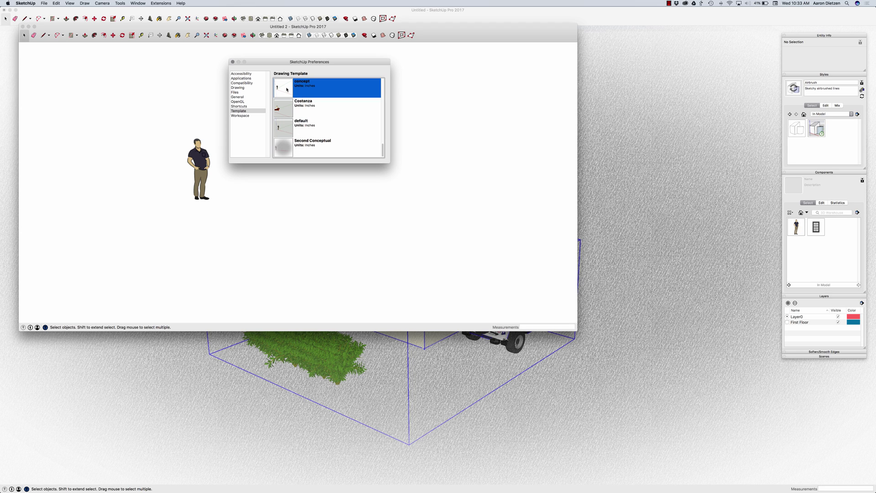
{"action": "left_click", "coordinate": [284, 110]}
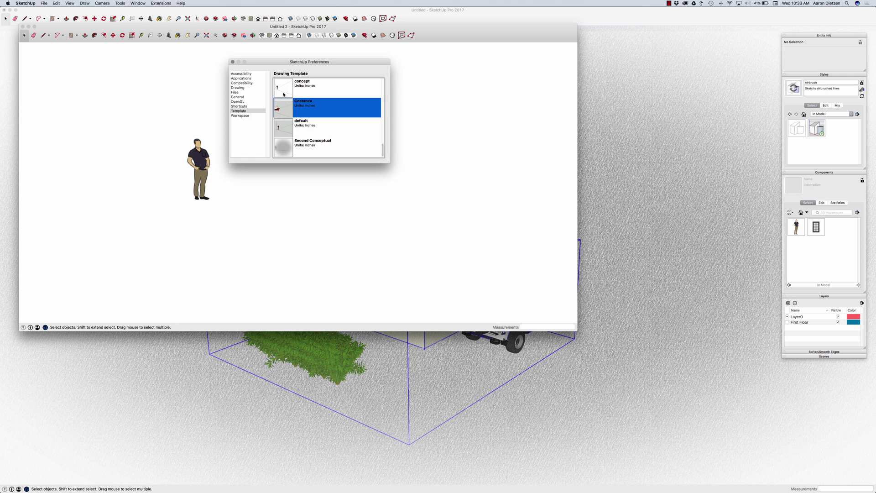
{"action": "left_click", "coordinate": [285, 142]}
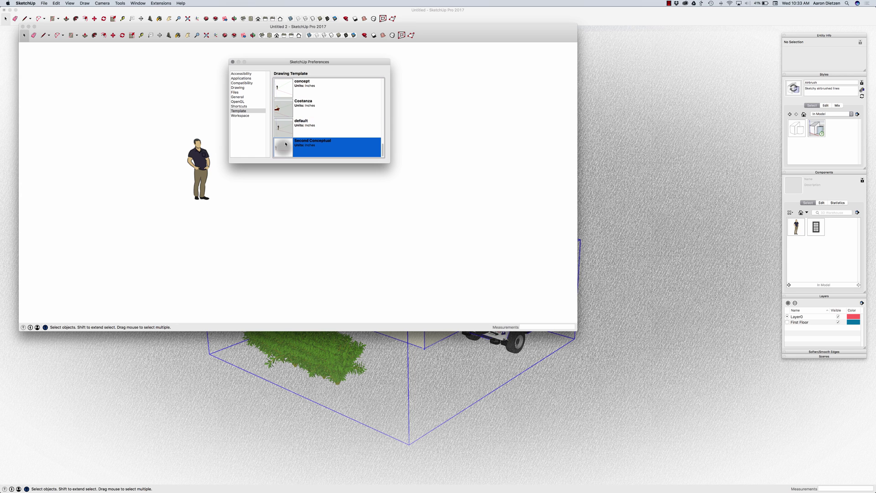